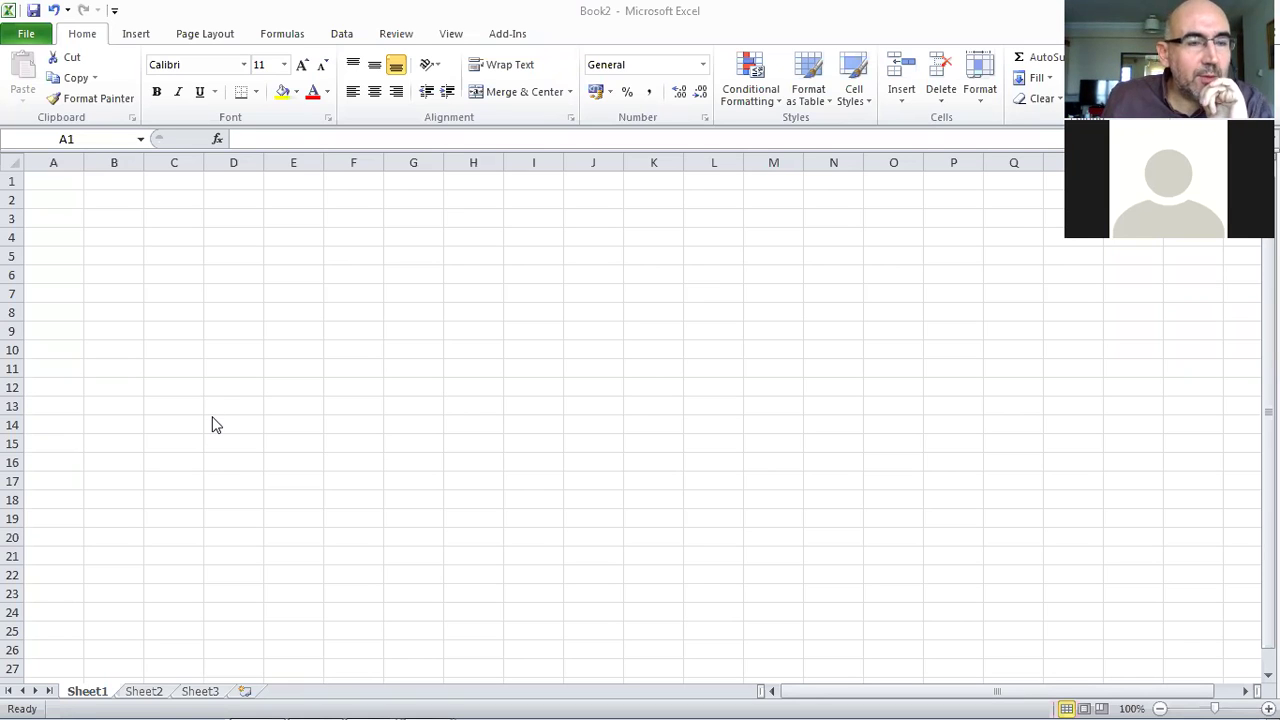
Step: Enter the loan amount 100000 in B2
left_click(124, 198)
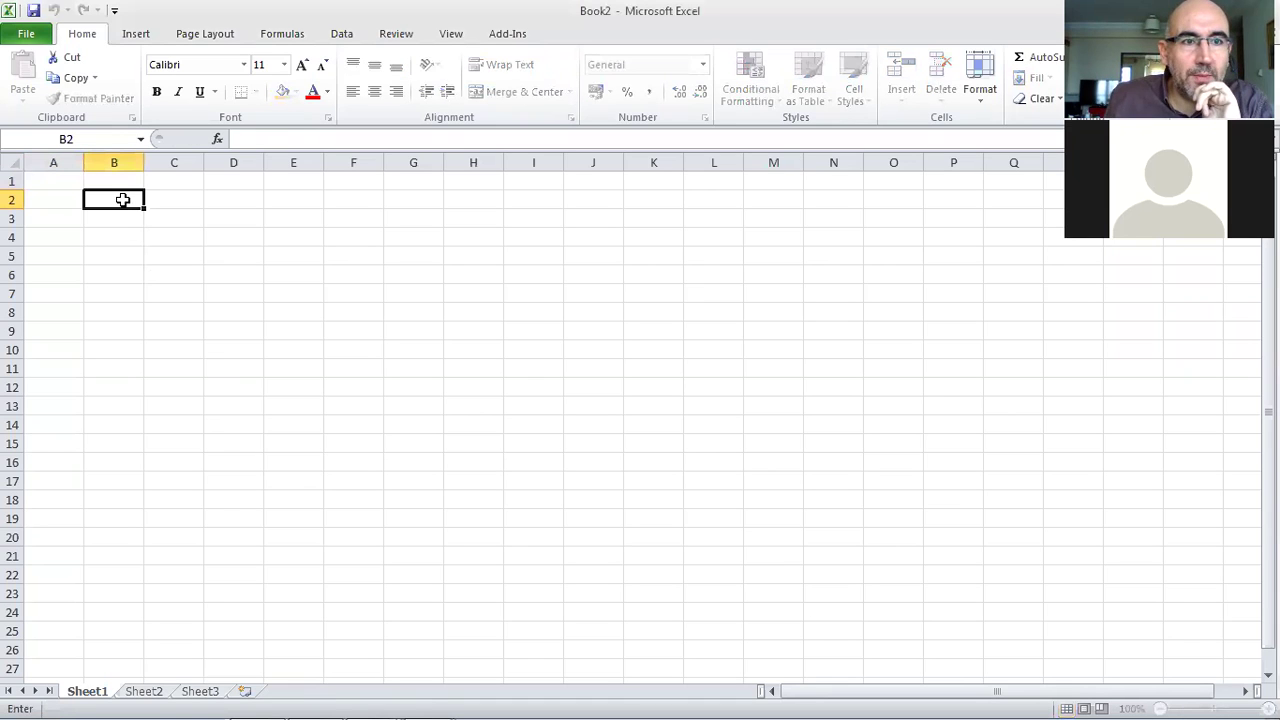
key("Escape")
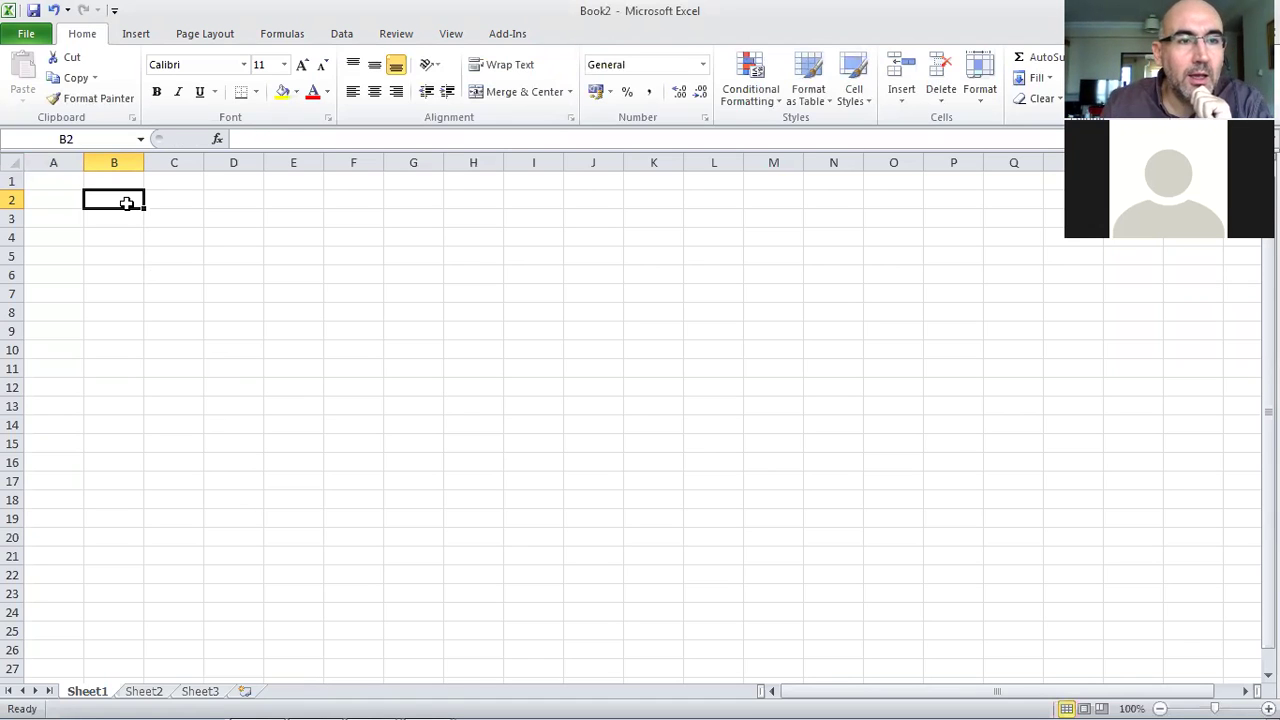
type("1000")
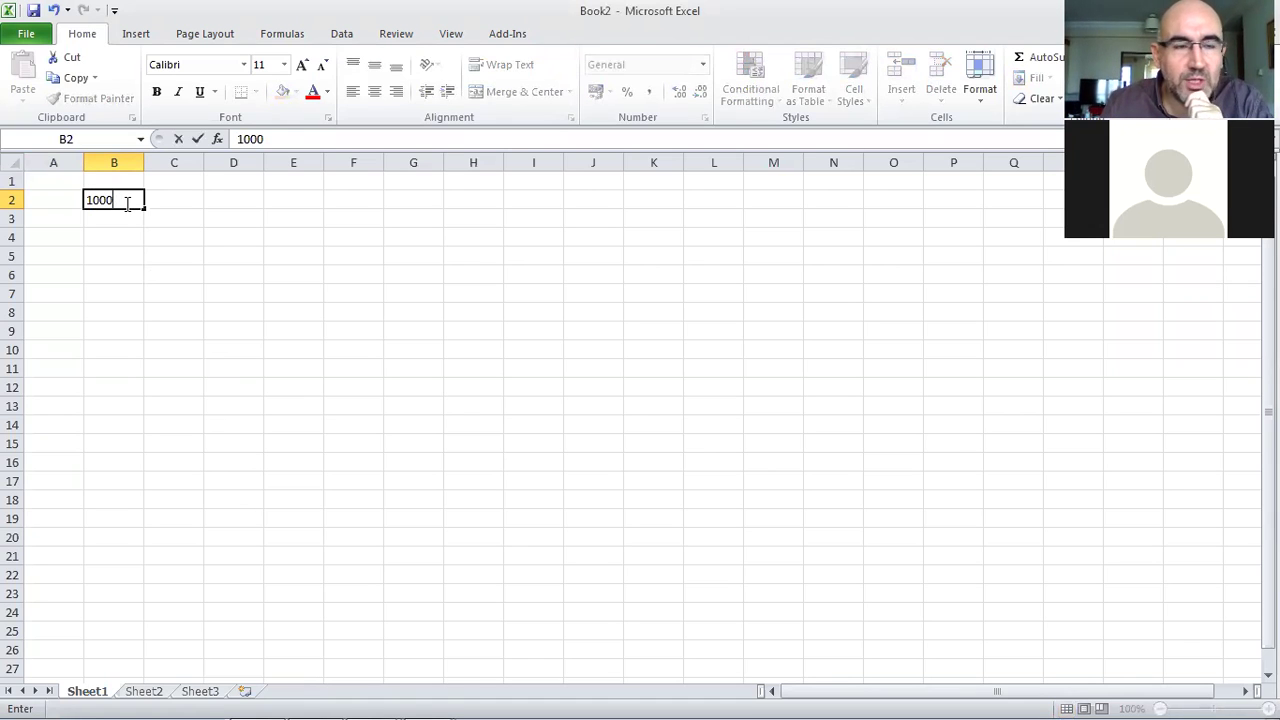
type("00")
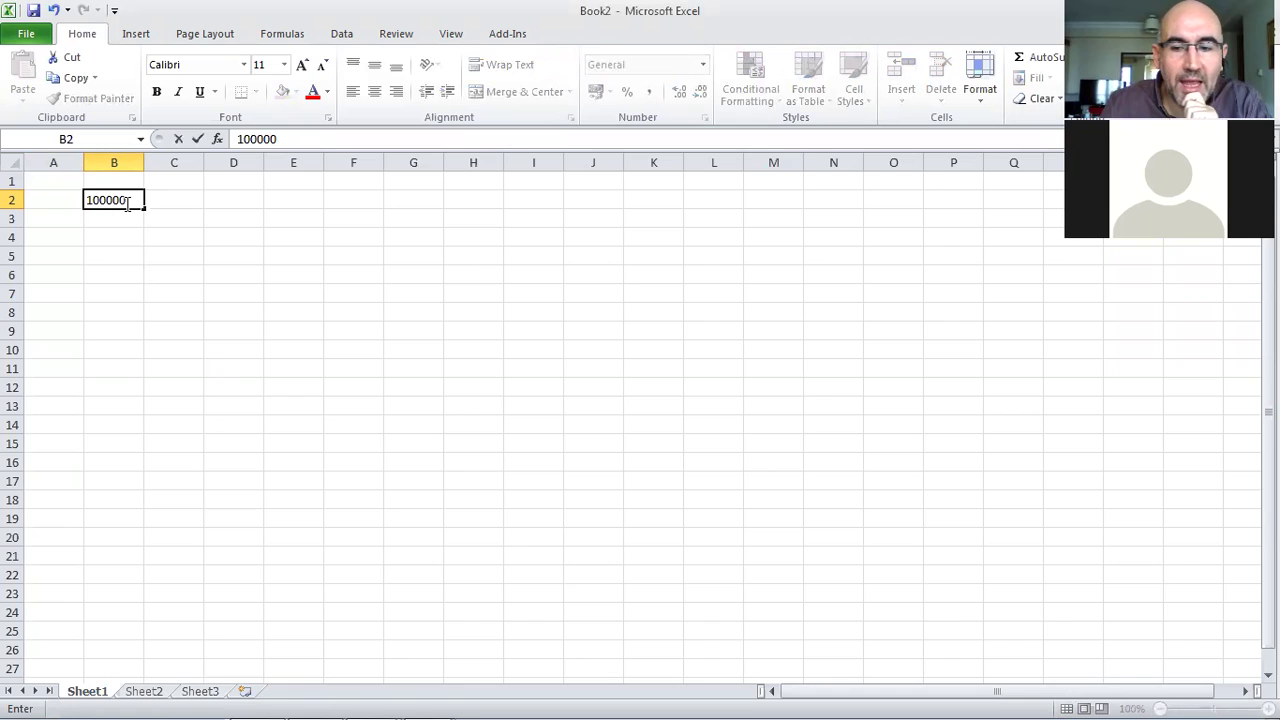
key("Return")
key("Up")
key("Right")
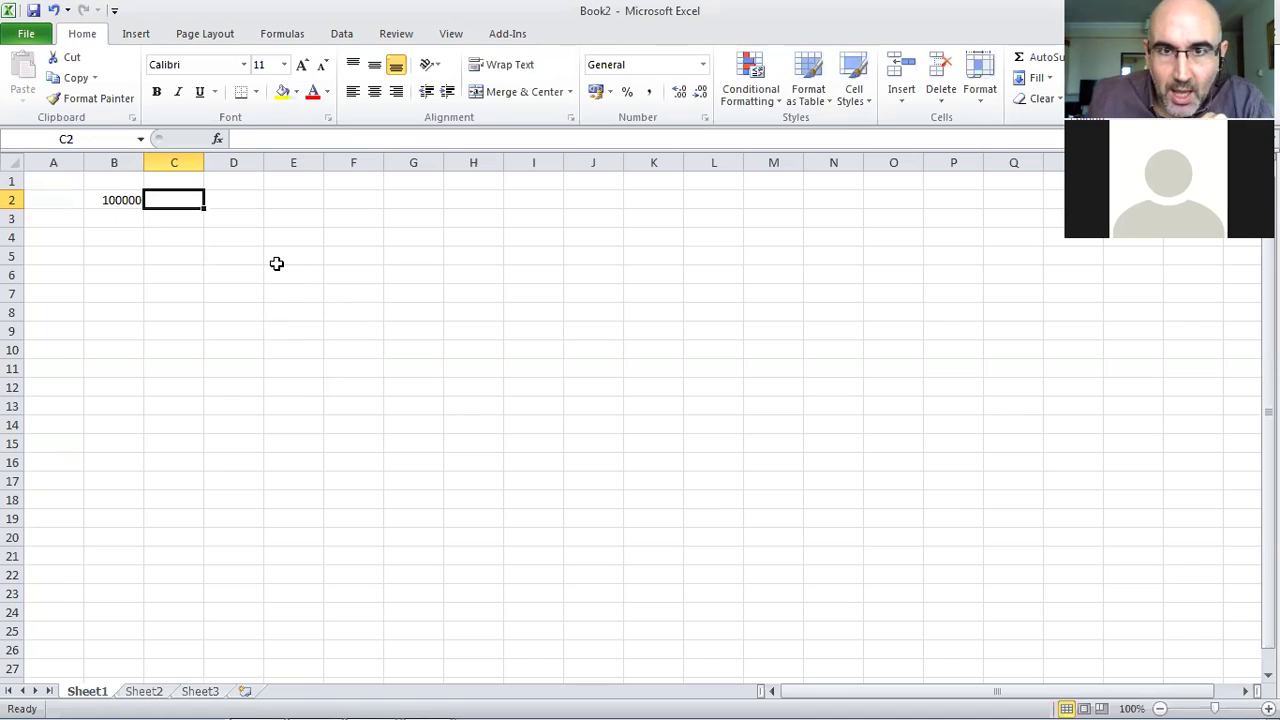
Step: Enter the interest rate 0,015 in C2 and 12 periods in D2
type("0,015")
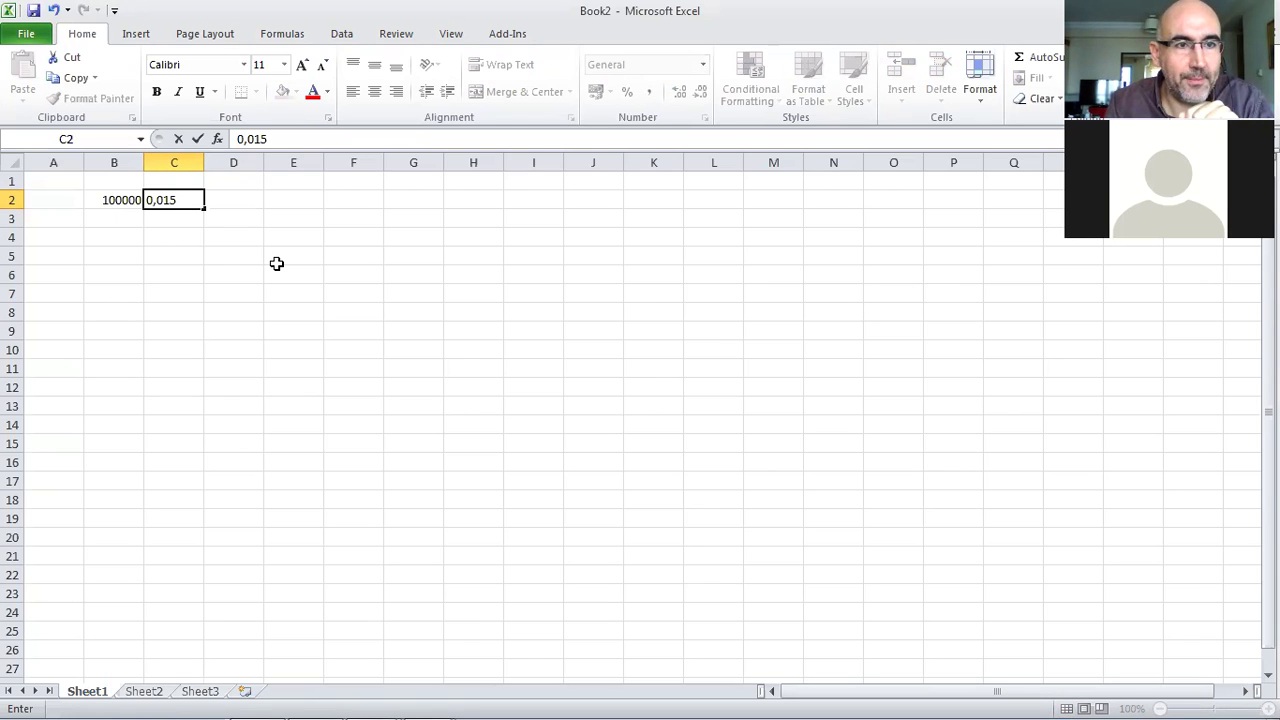
key("Return")
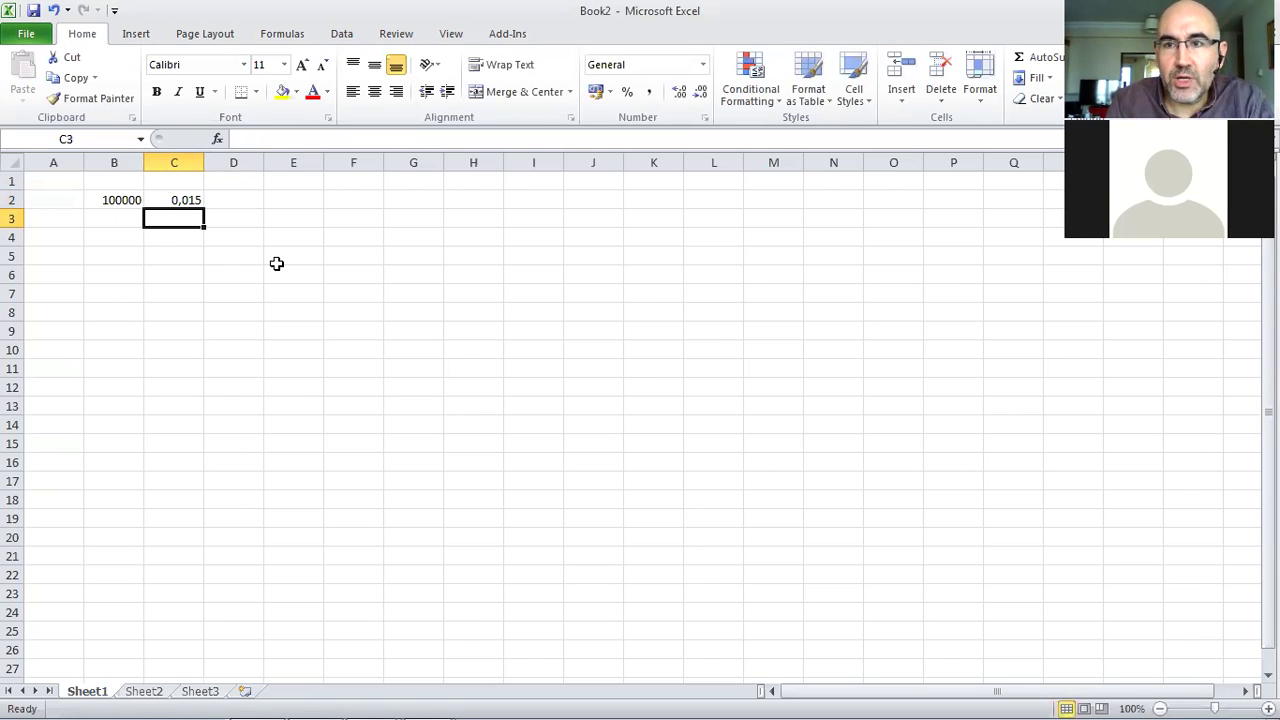
key("Up")
key("Right")
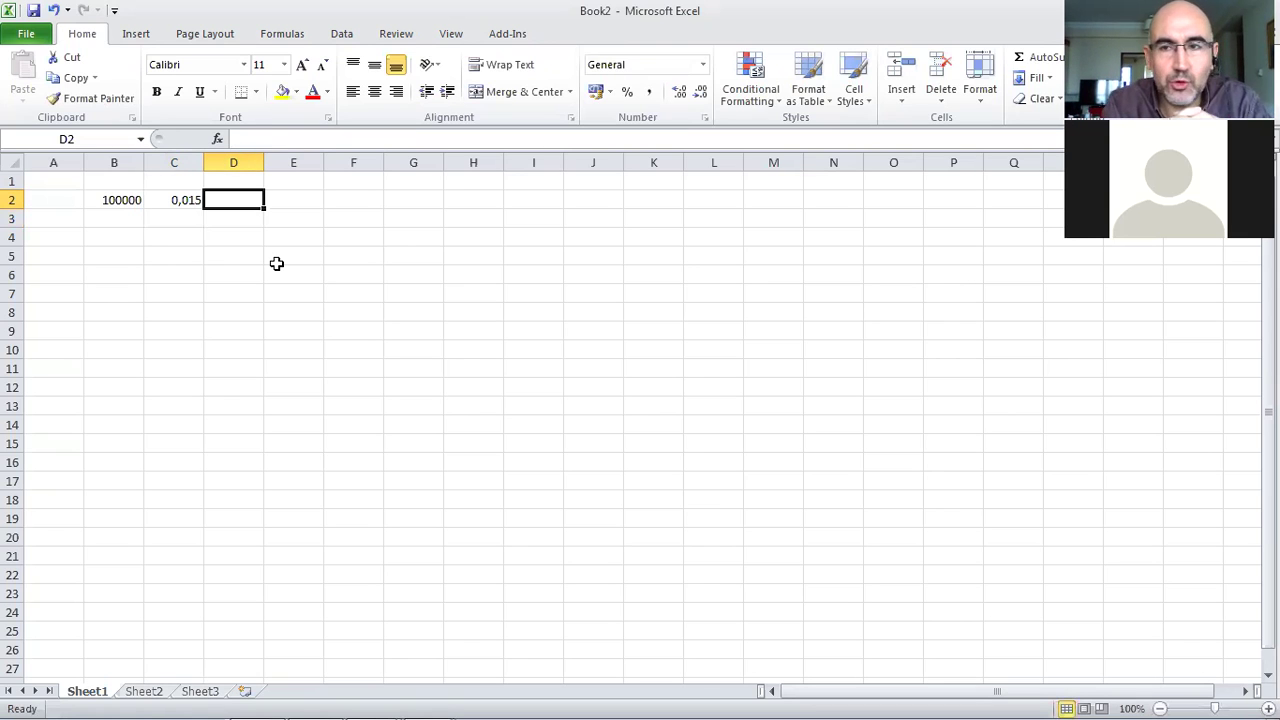
type("12")
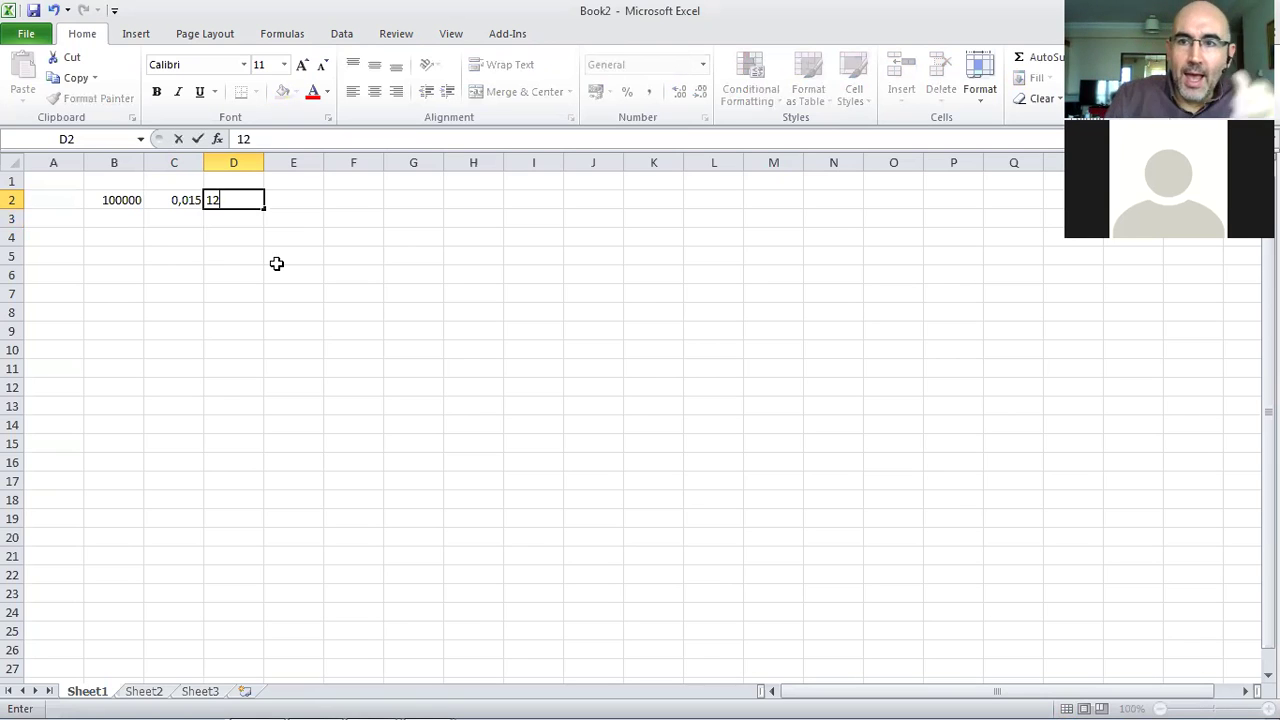
key("Return")
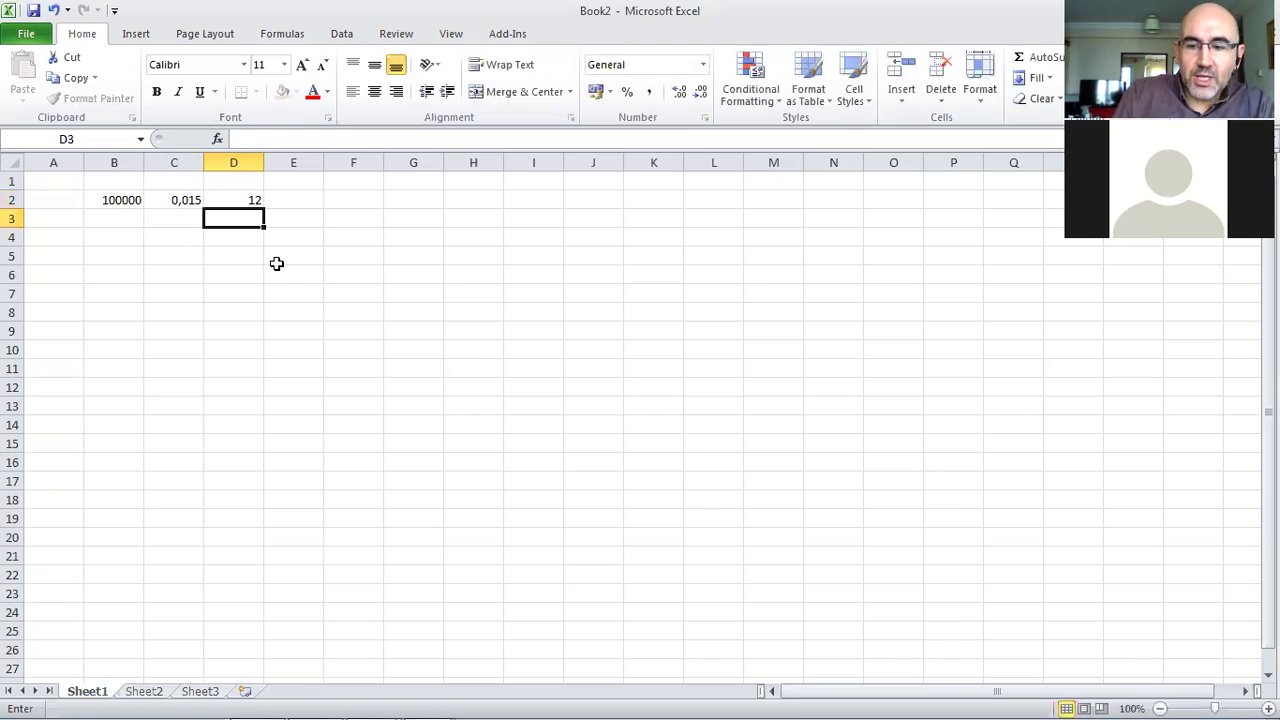
key("Up")
key("Right")
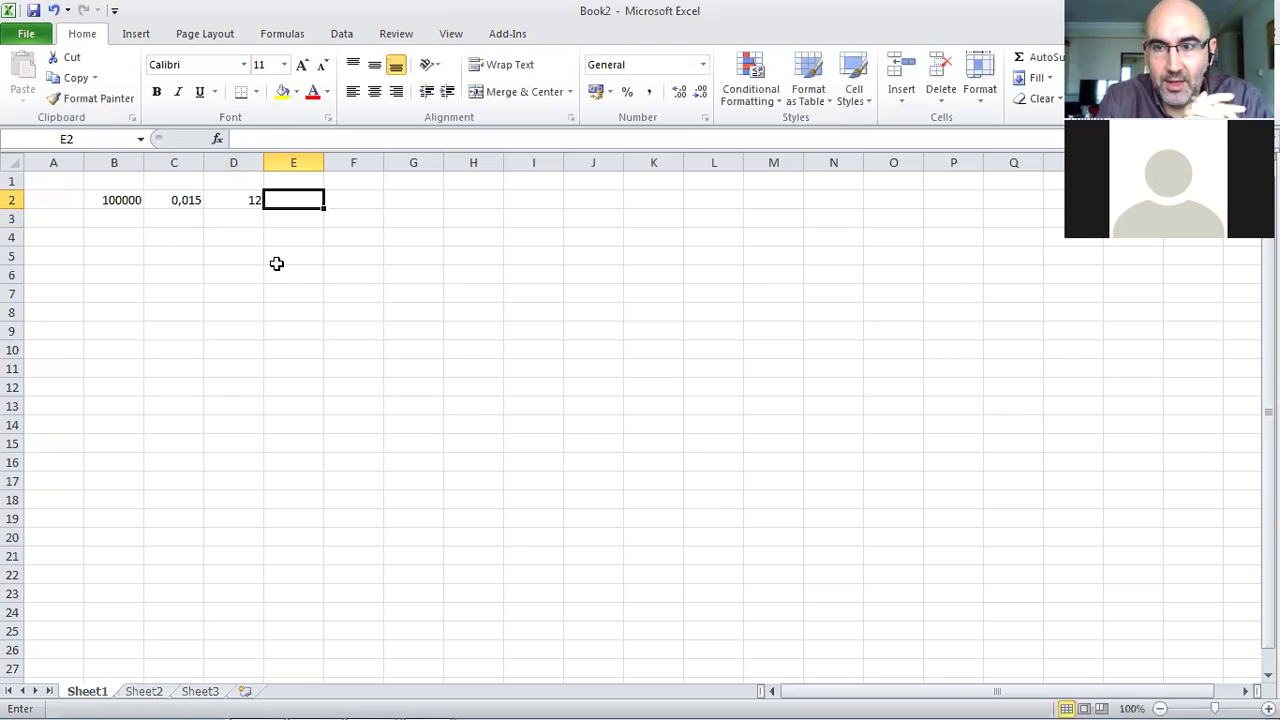
key("Escape")
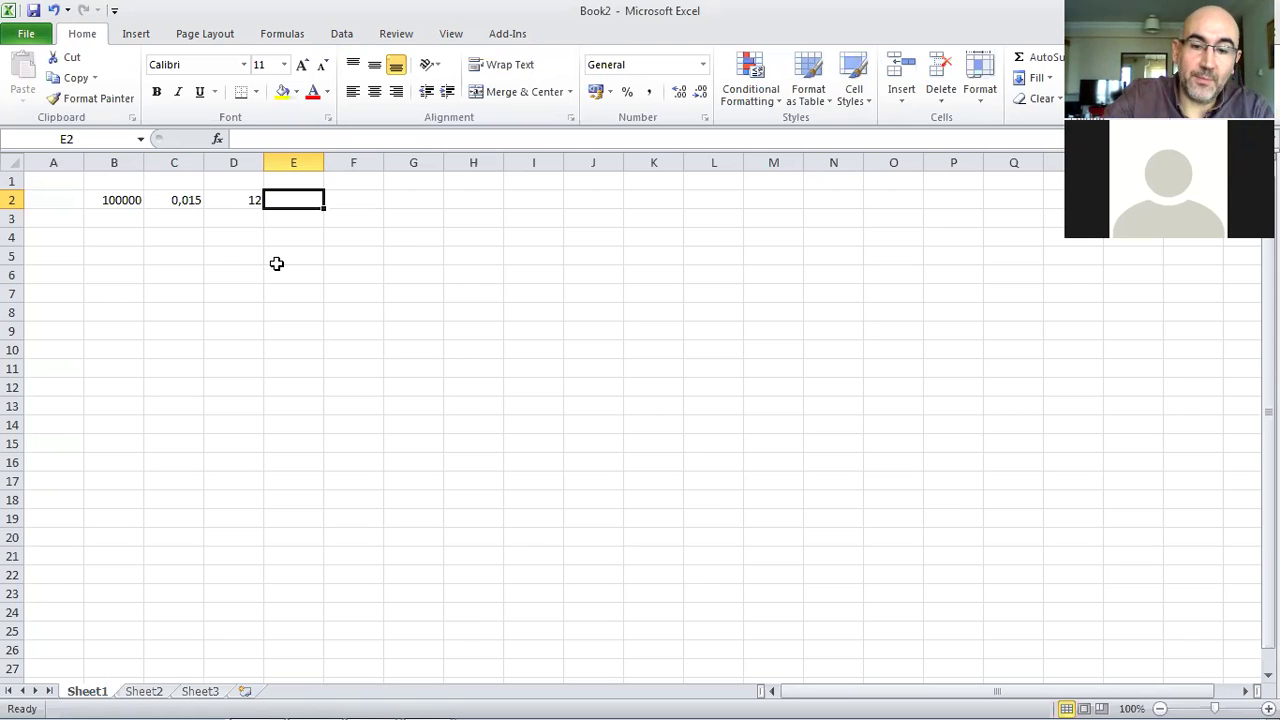
Step: Enter =PMT(C2;D2;B2) in E2, giving a monthly payment of -9.168,00 TL
type("=")
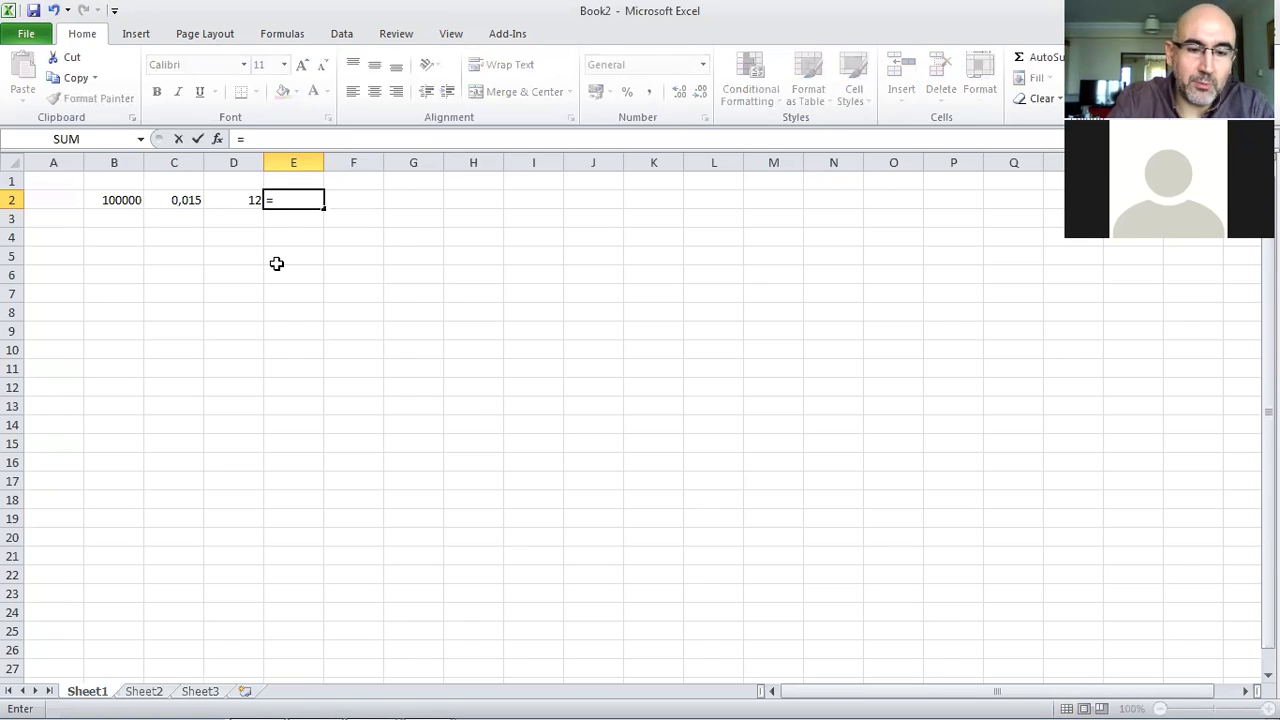
type("pm")
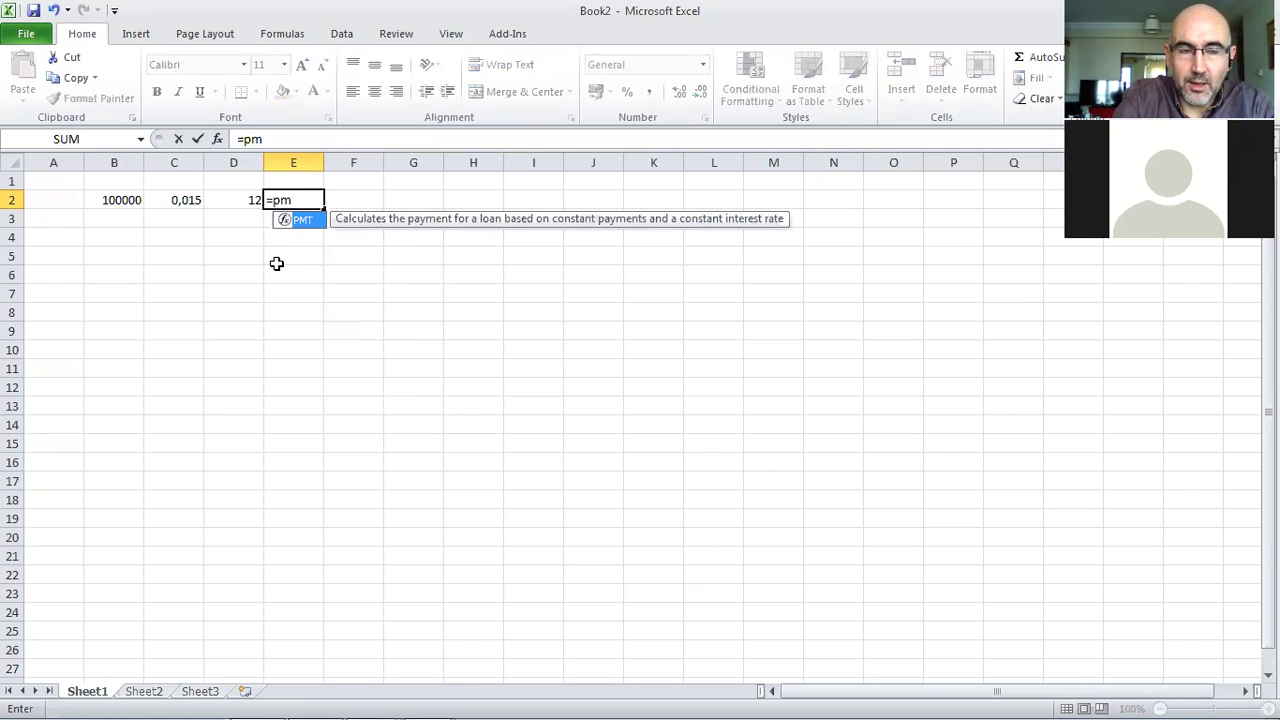
type("t")
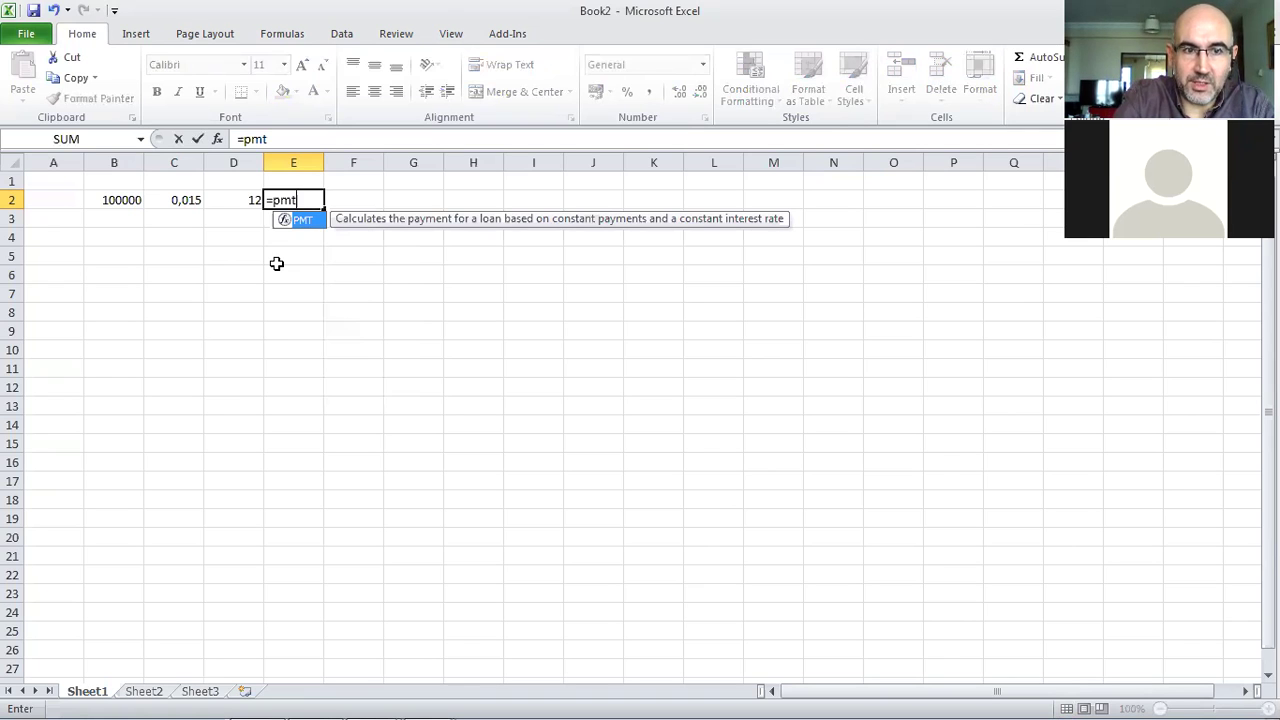
type("(")
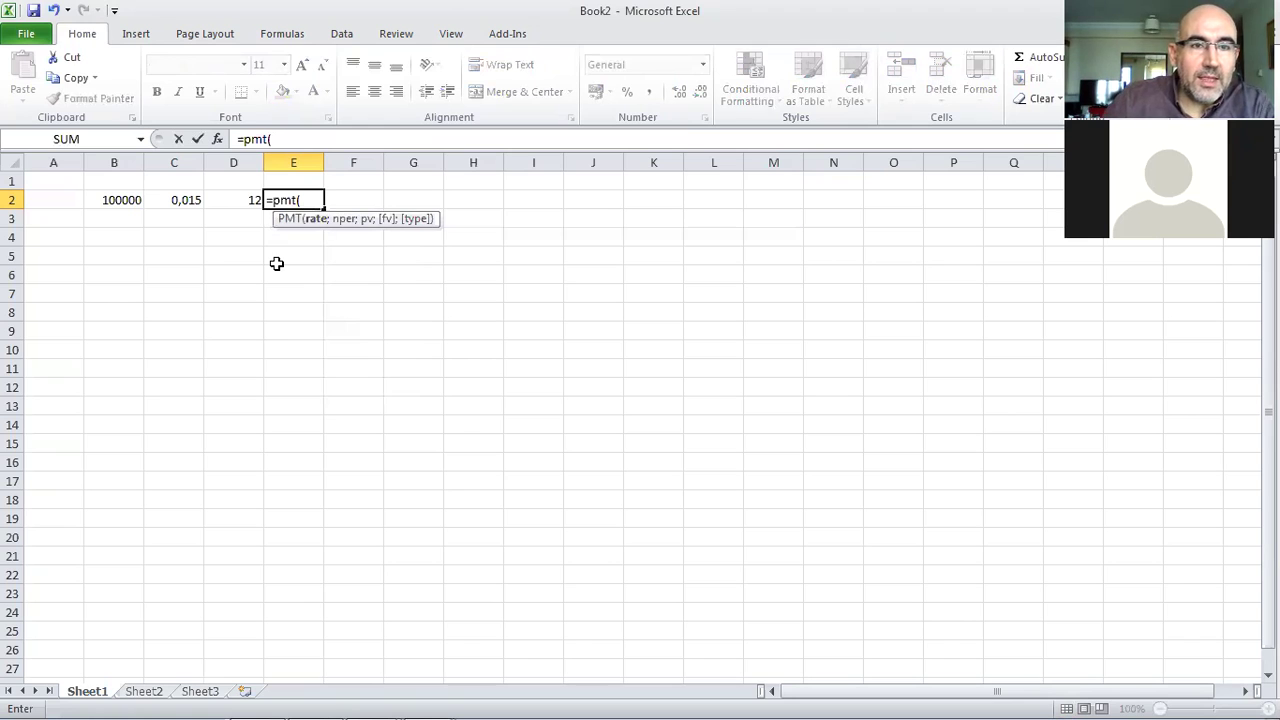
left_click(177, 200)
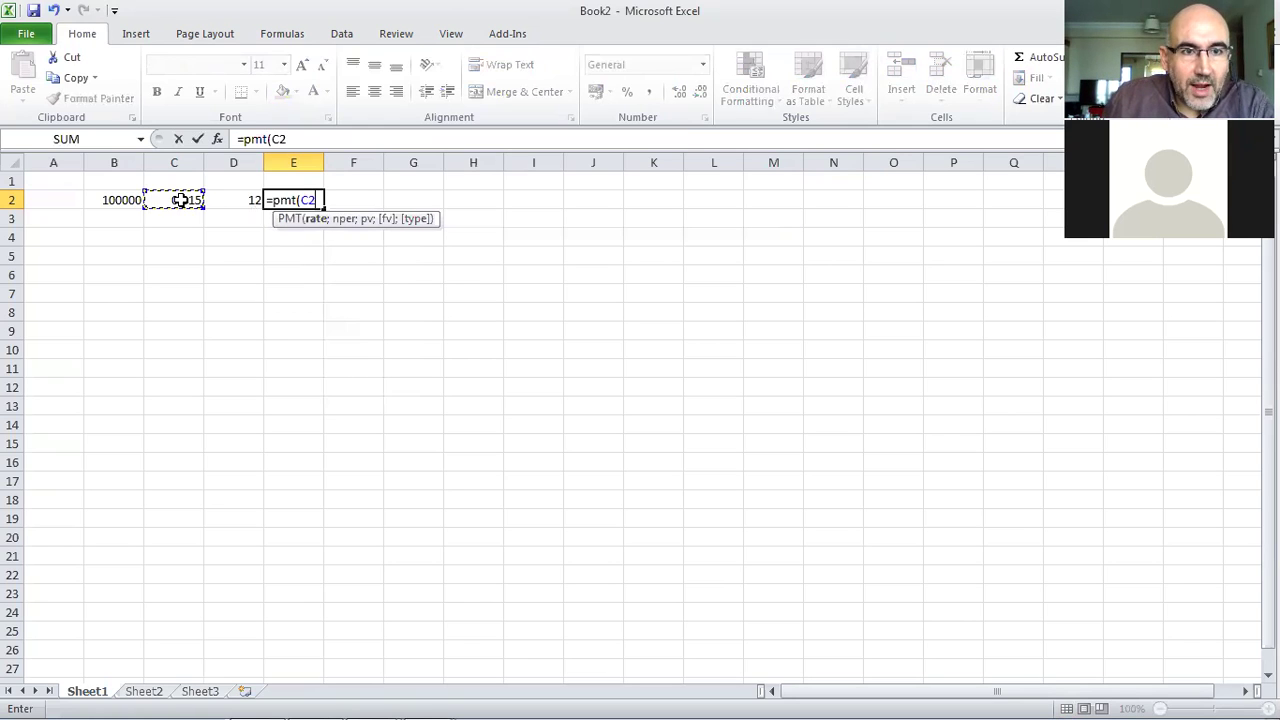
type(";")
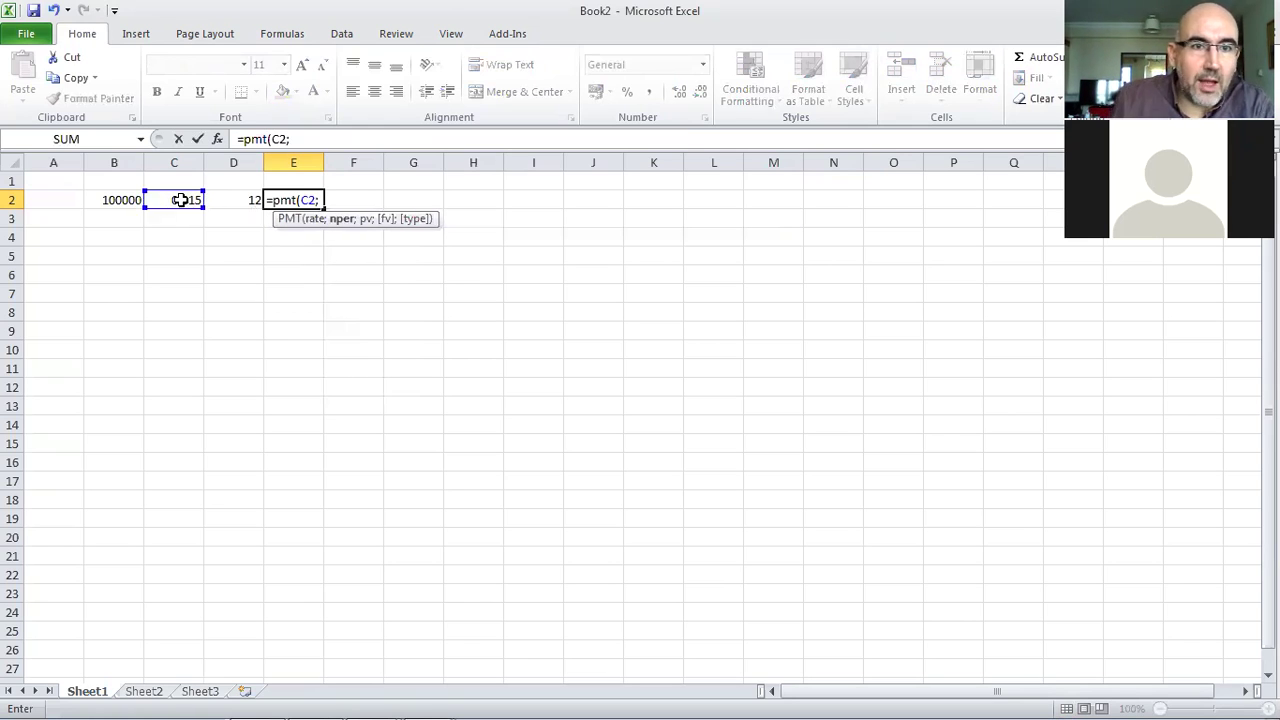
left_click(234, 196)
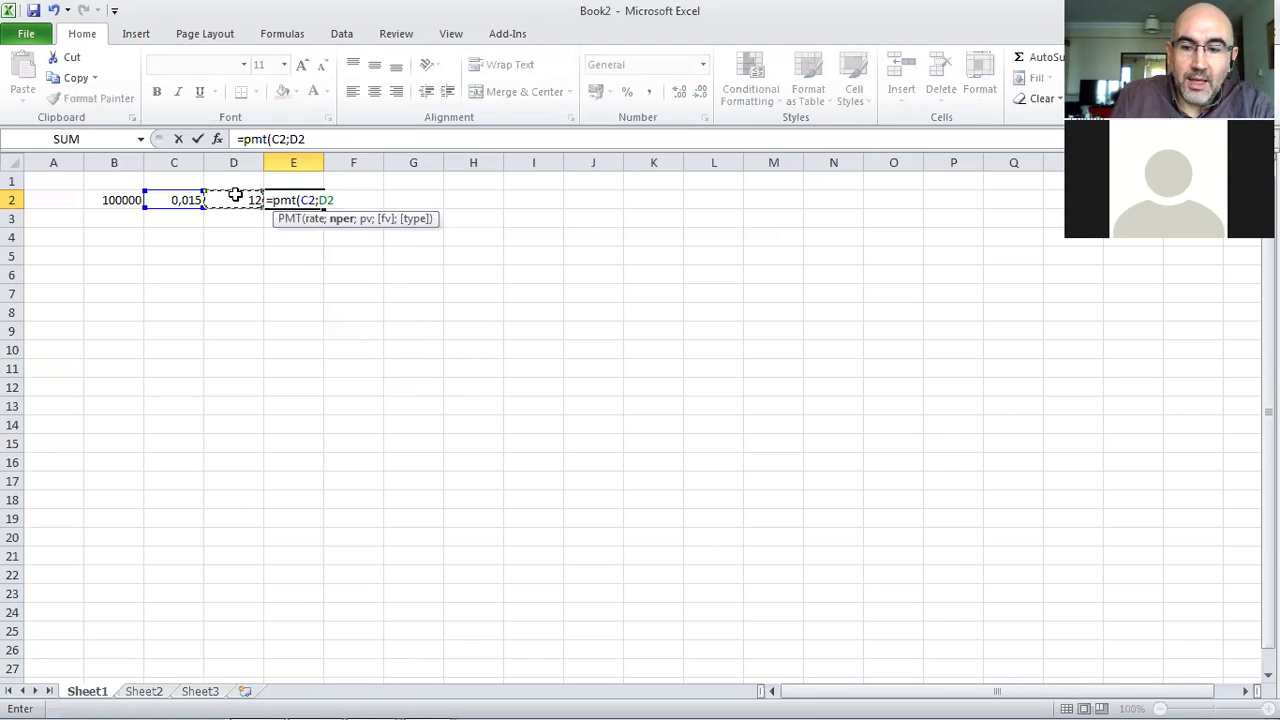
type(";")
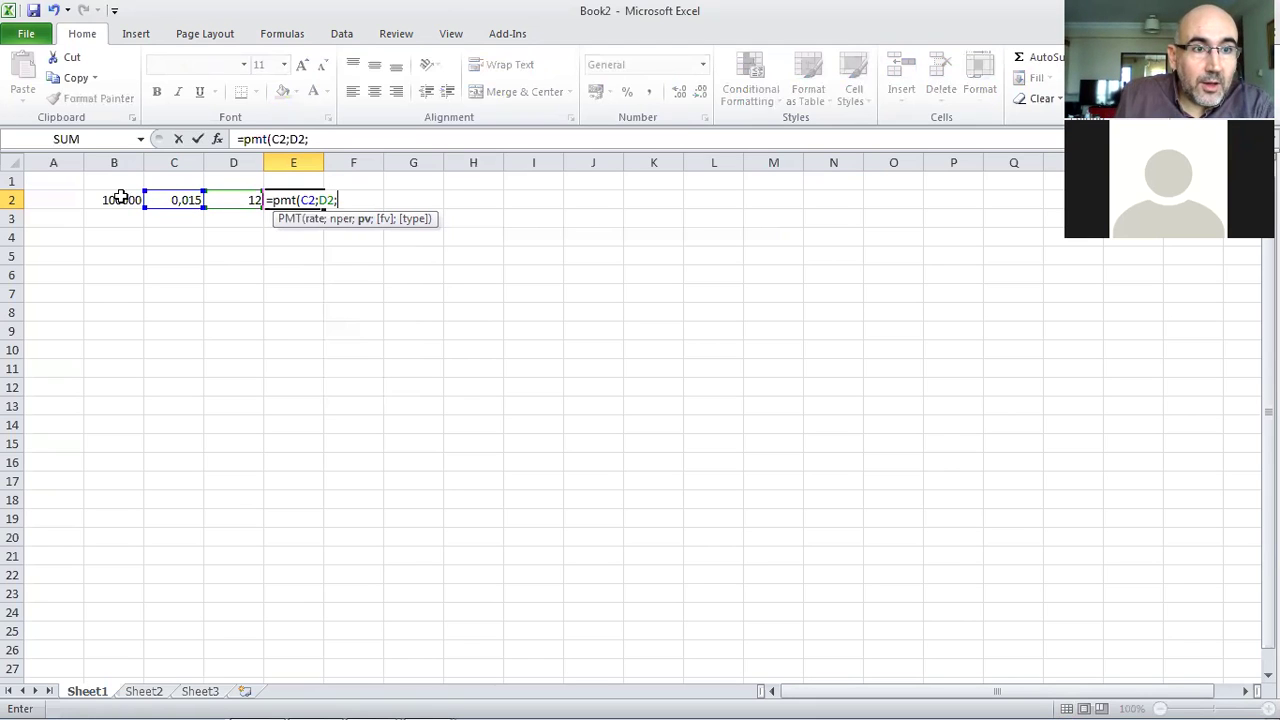
left_click(115, 200)
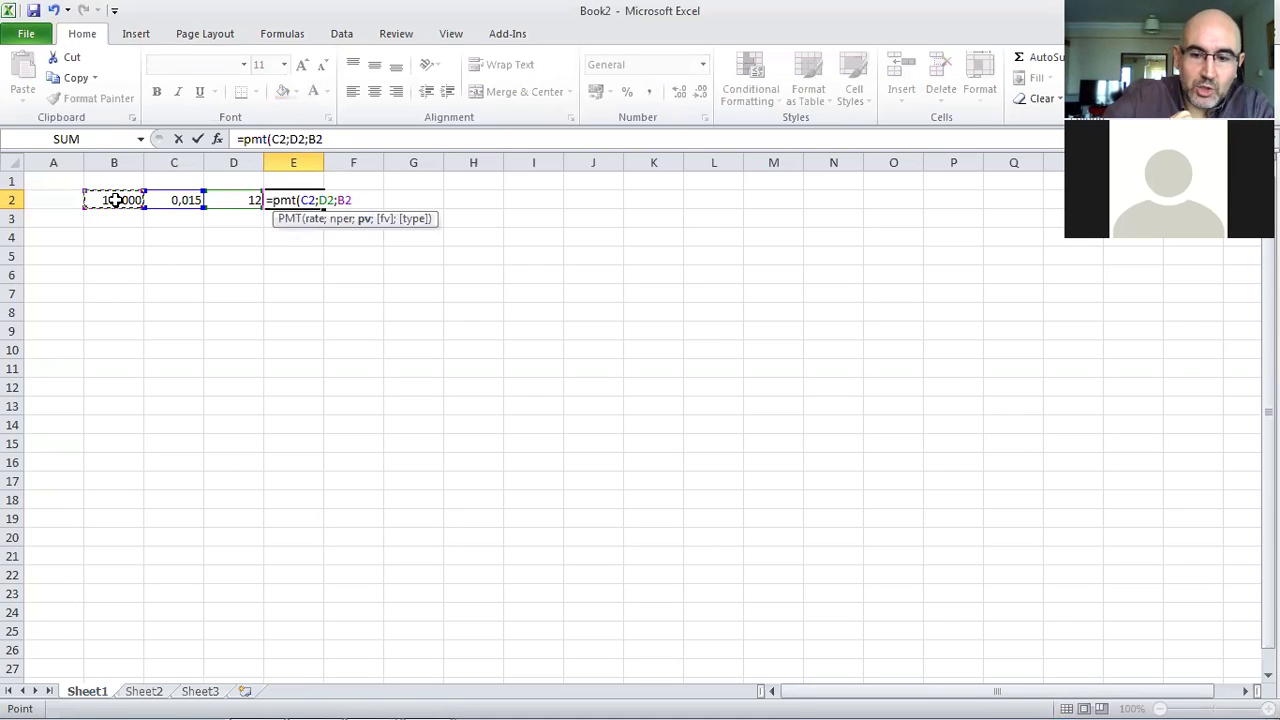
type(")")
key("Return")
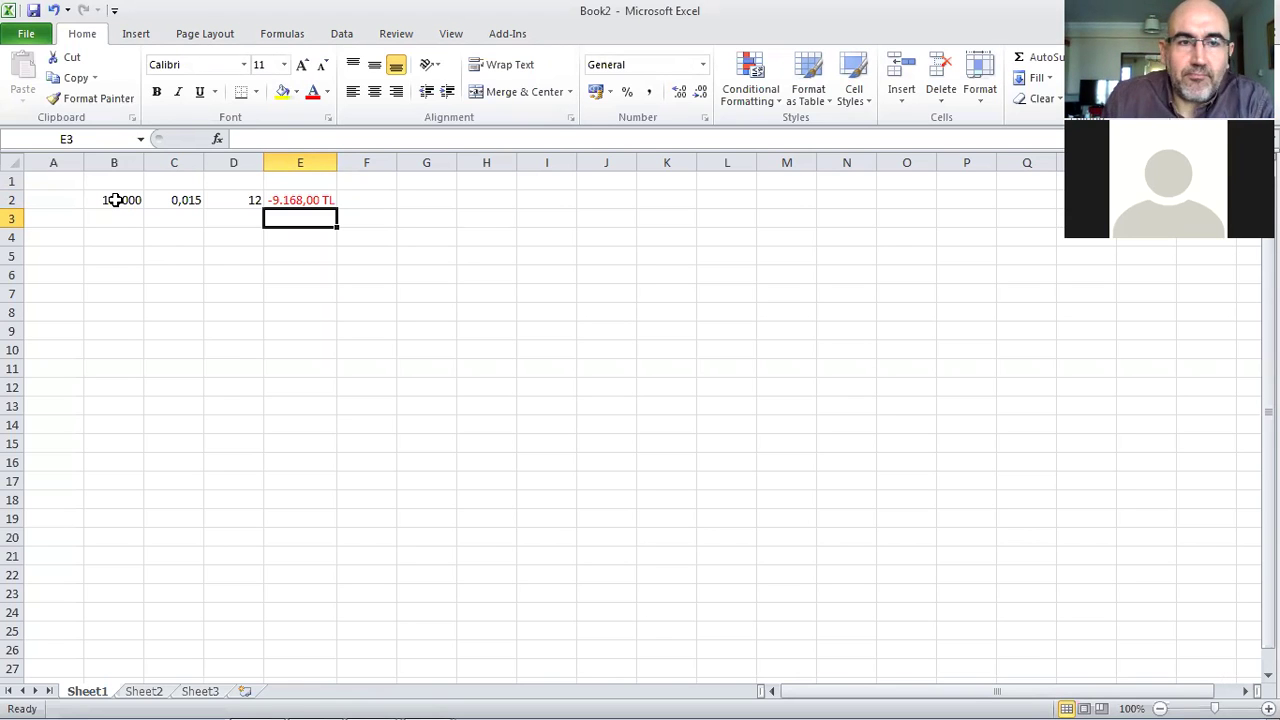
Step: Recheck the PMT formula in E2 and bring up the Data ribbon commands
left_click(285, 203)
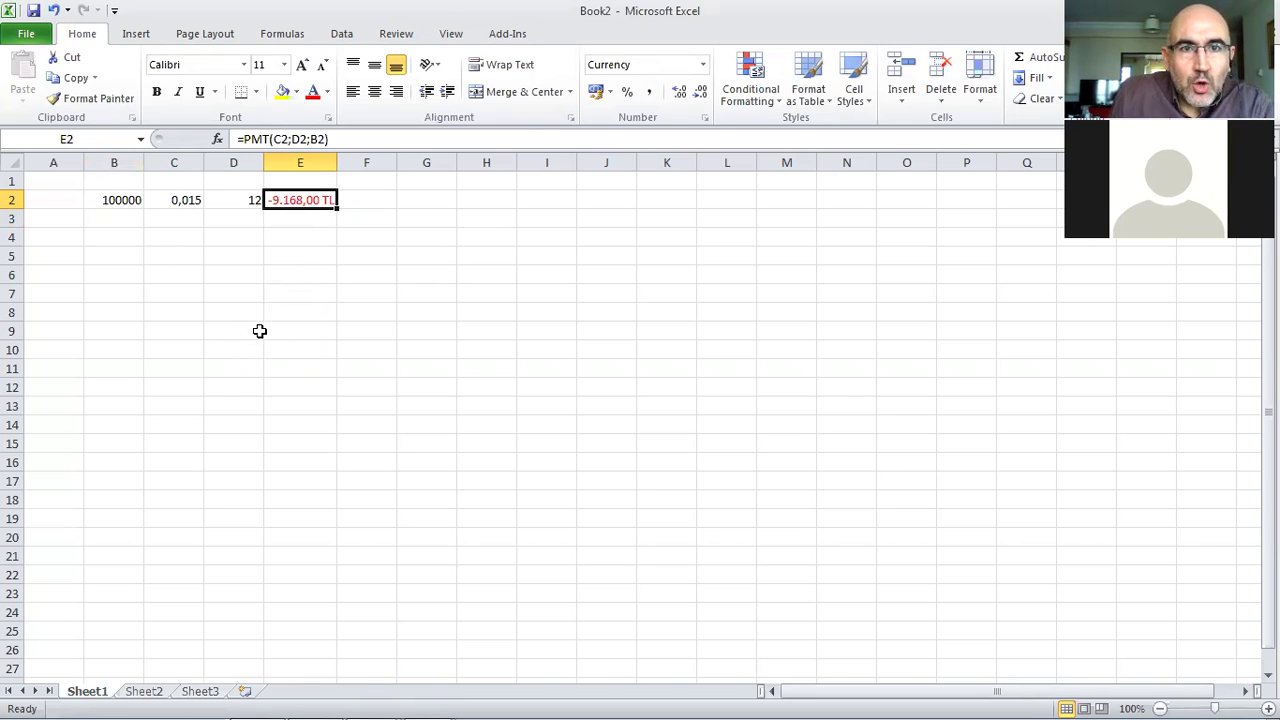
left_click(343, 34)
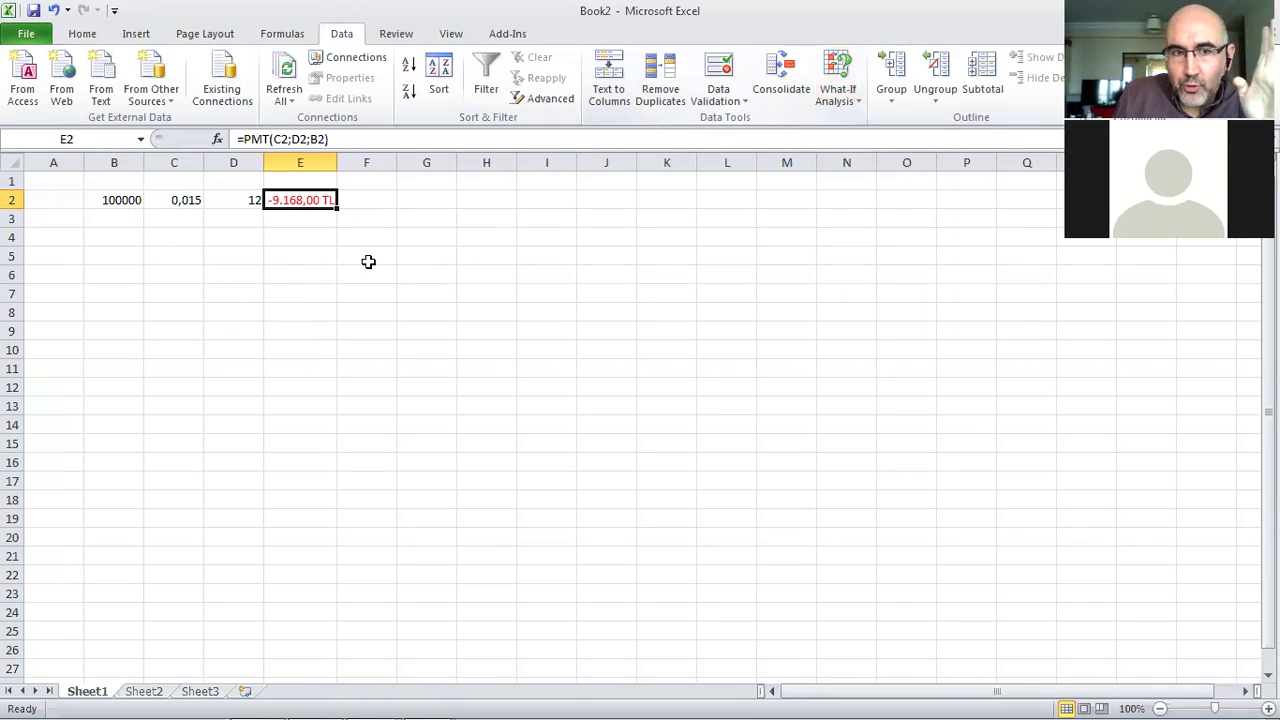
Step: Number the months 1–12 in C7:C18, starting from 1 and 2
left_click(170, 293)
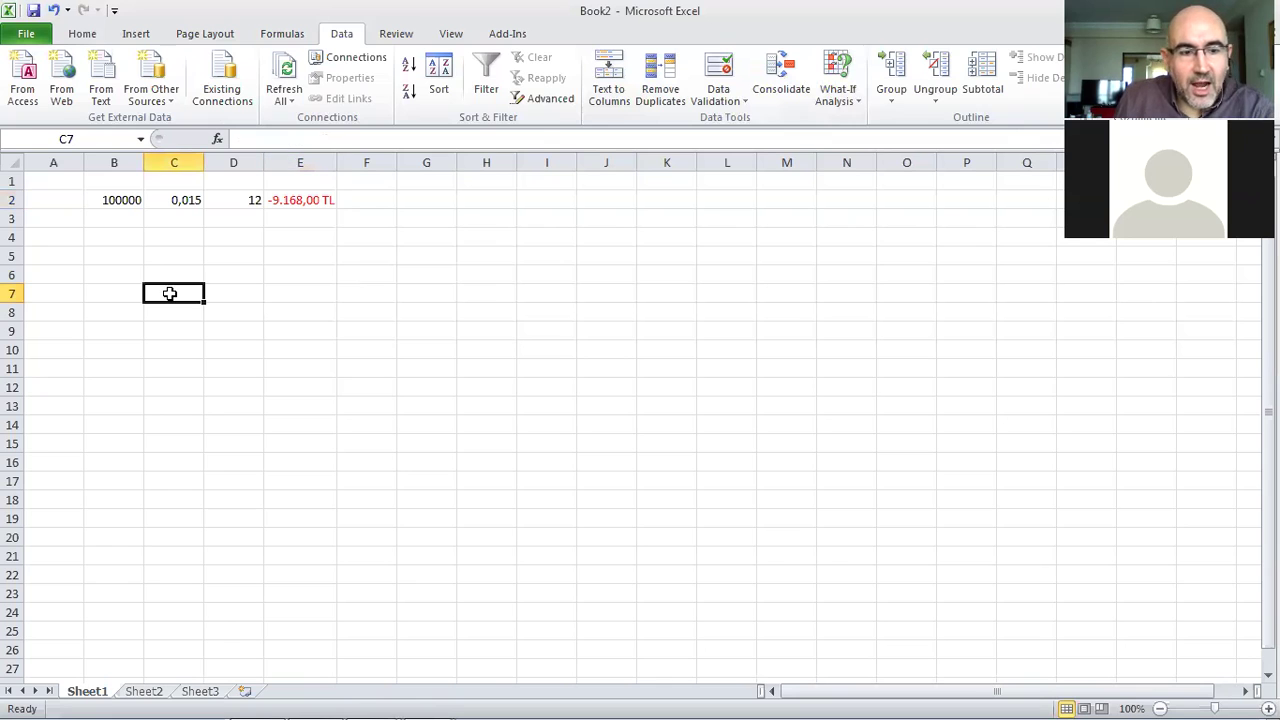
type("1")
key("Return")
type("2")
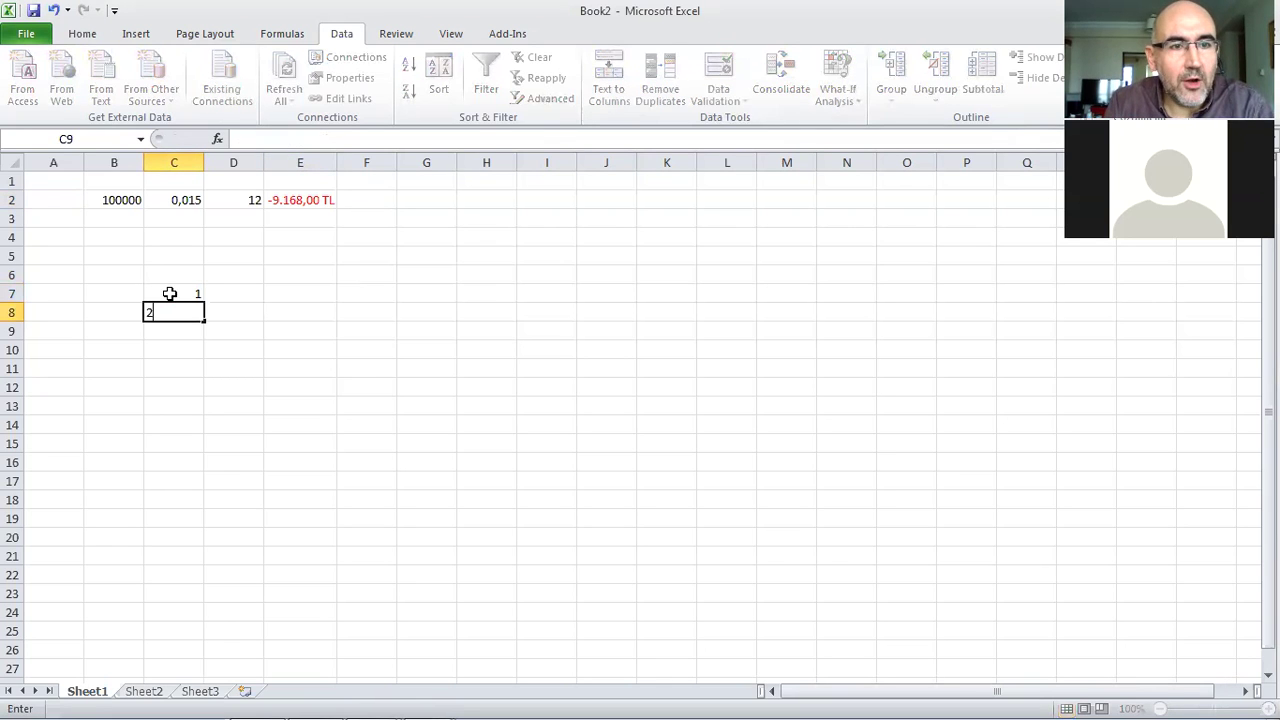
key("Return")
left_click_drag(170, 293, 193, 499)
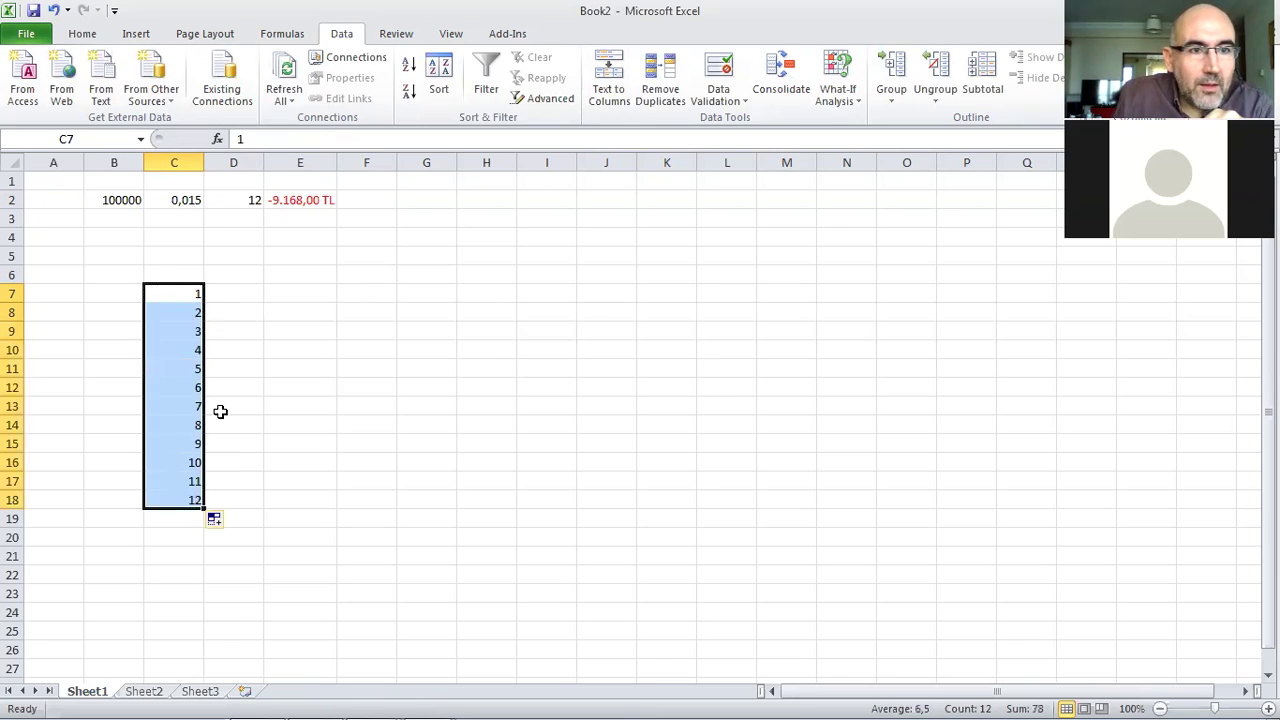
Step: Enter the opening balance 100000 in D7
left_click(226, 297)
type("10")
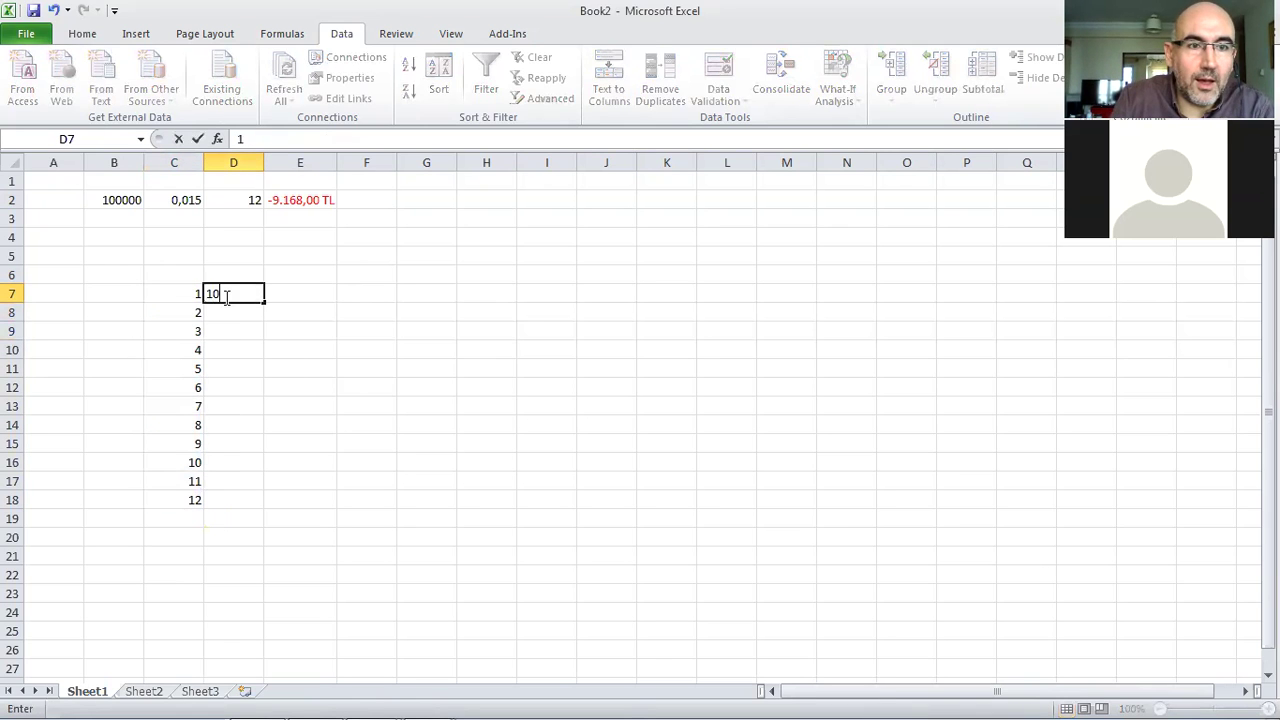
type("0000")
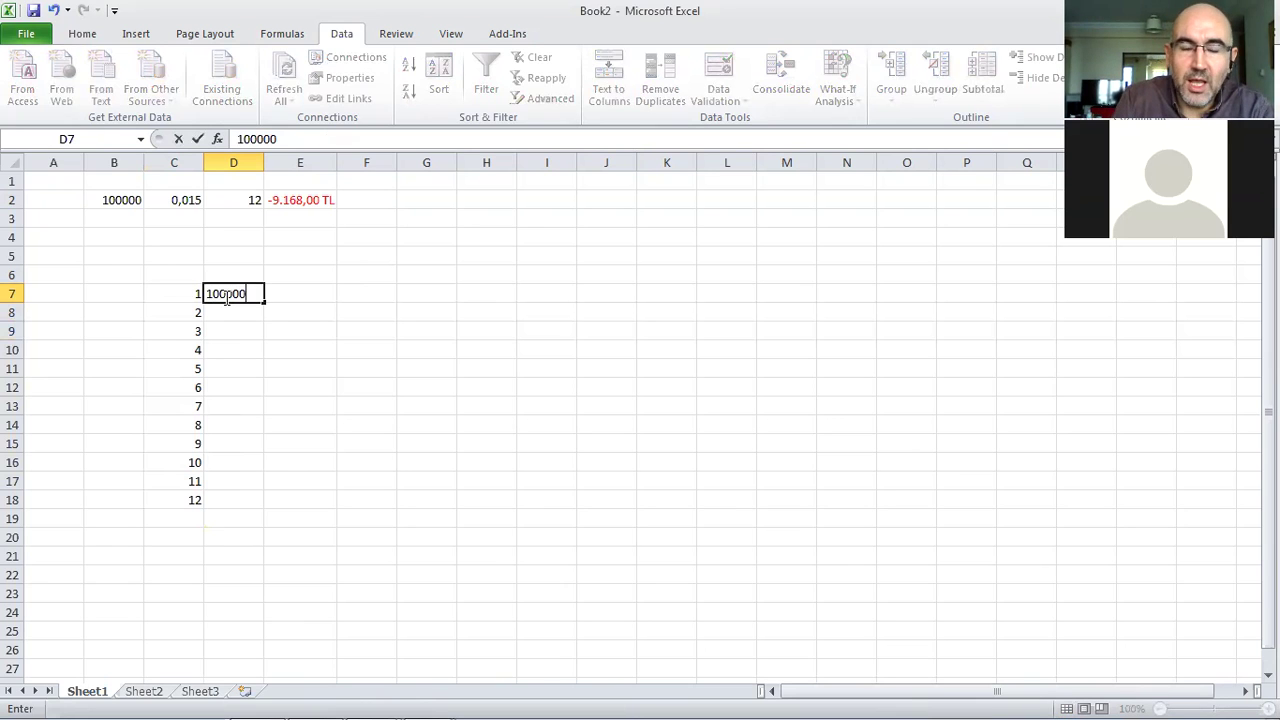
key("Return")
left_click(226, 297)
key("Right")
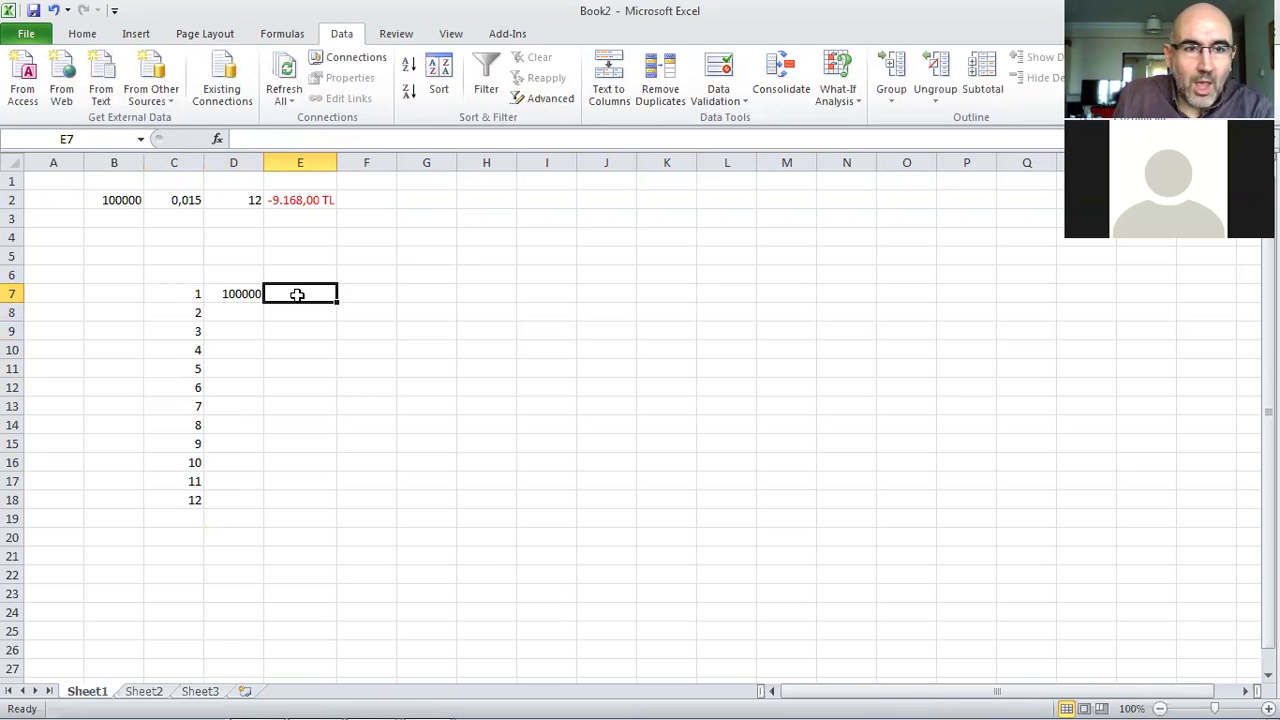
Step: Start E7's balance formula as =D7*(1+$C$2), with the rate locked absolute
left_click(218, 294)
left_click(292, 294)
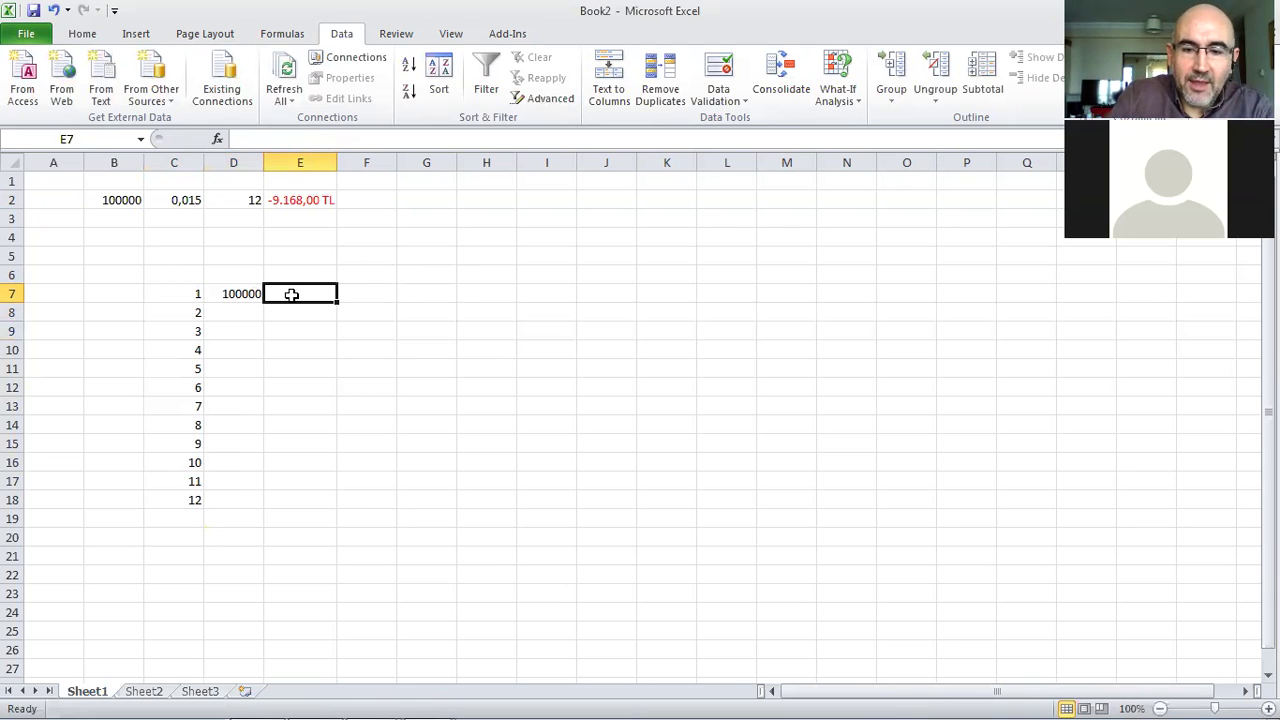
type("=")
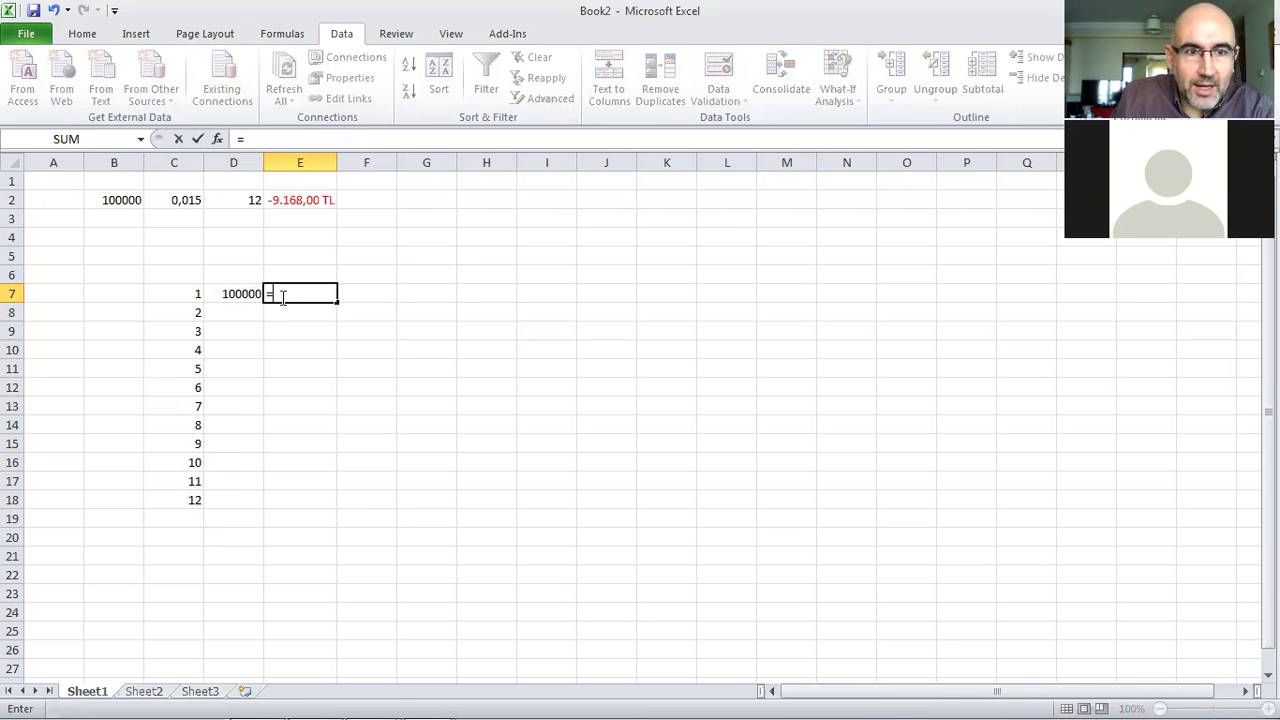
left_click(226, 293)
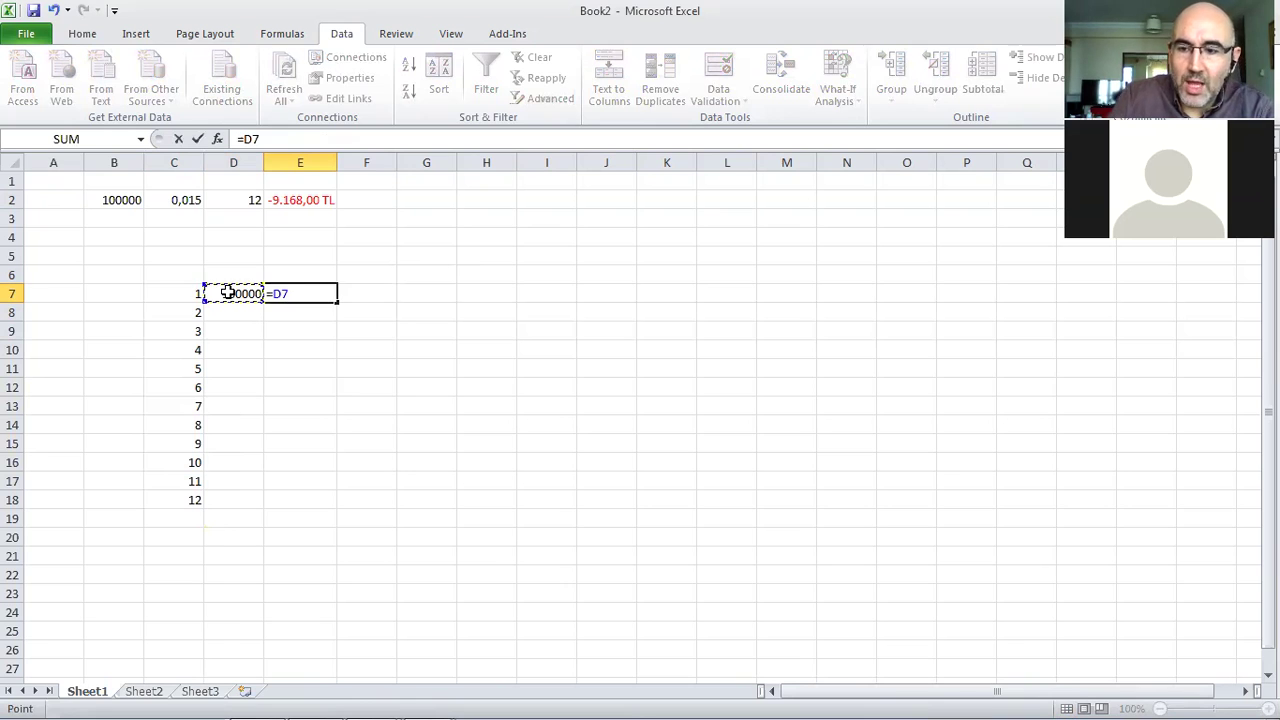
type("*(1+")
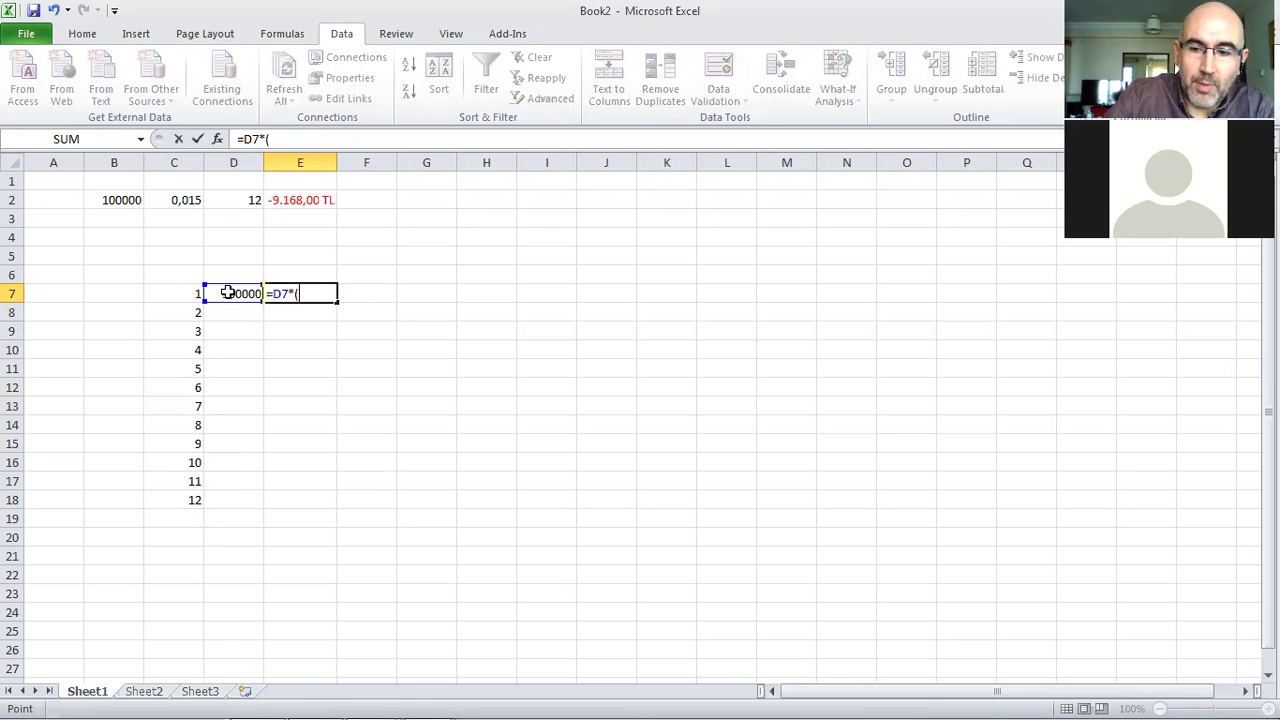
left_click(187, 200)
key("F4")
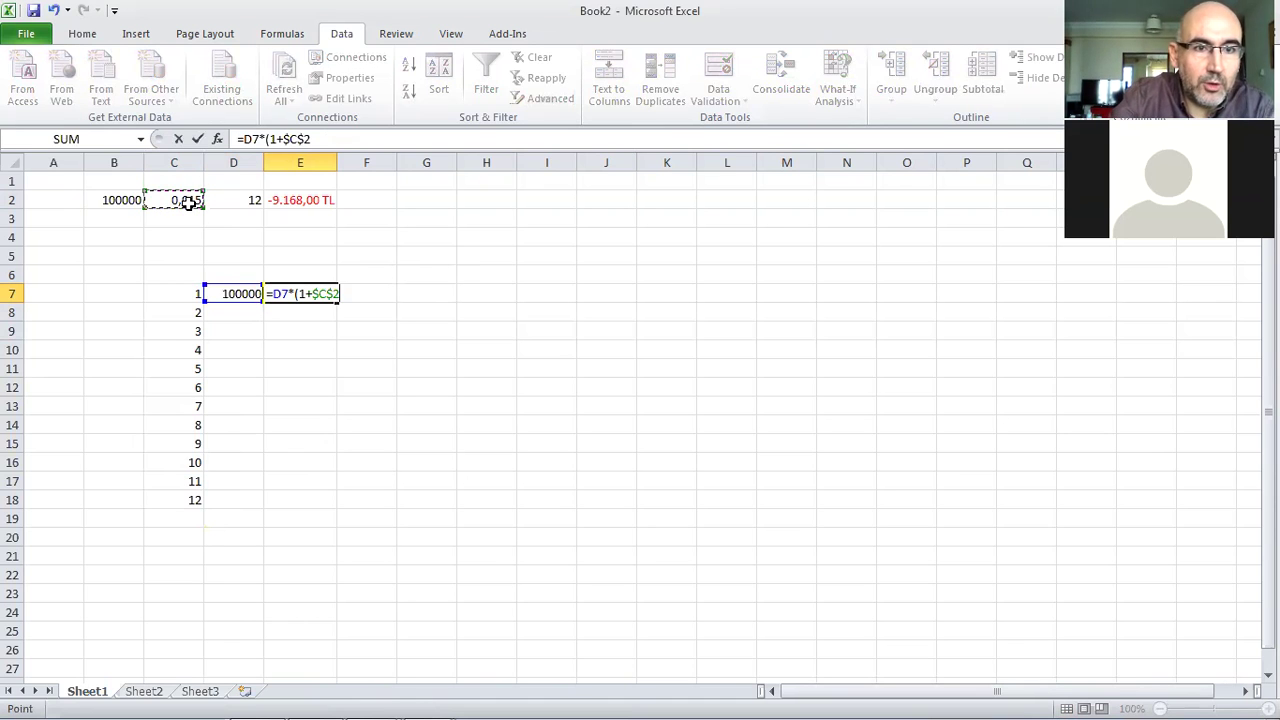
type(")")
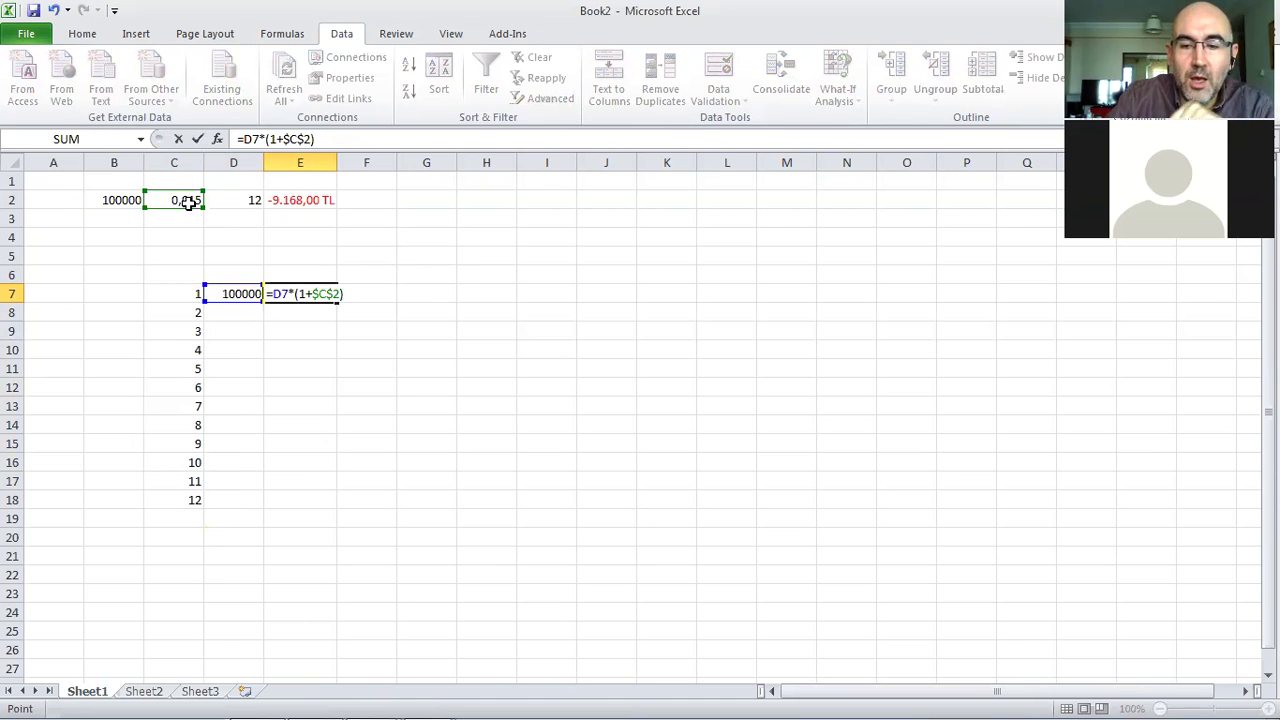
key("Return")
Step: Extend E7's formula to subtract the payment, making it =D7*(1+$C$2)-$E$6
key("Up")
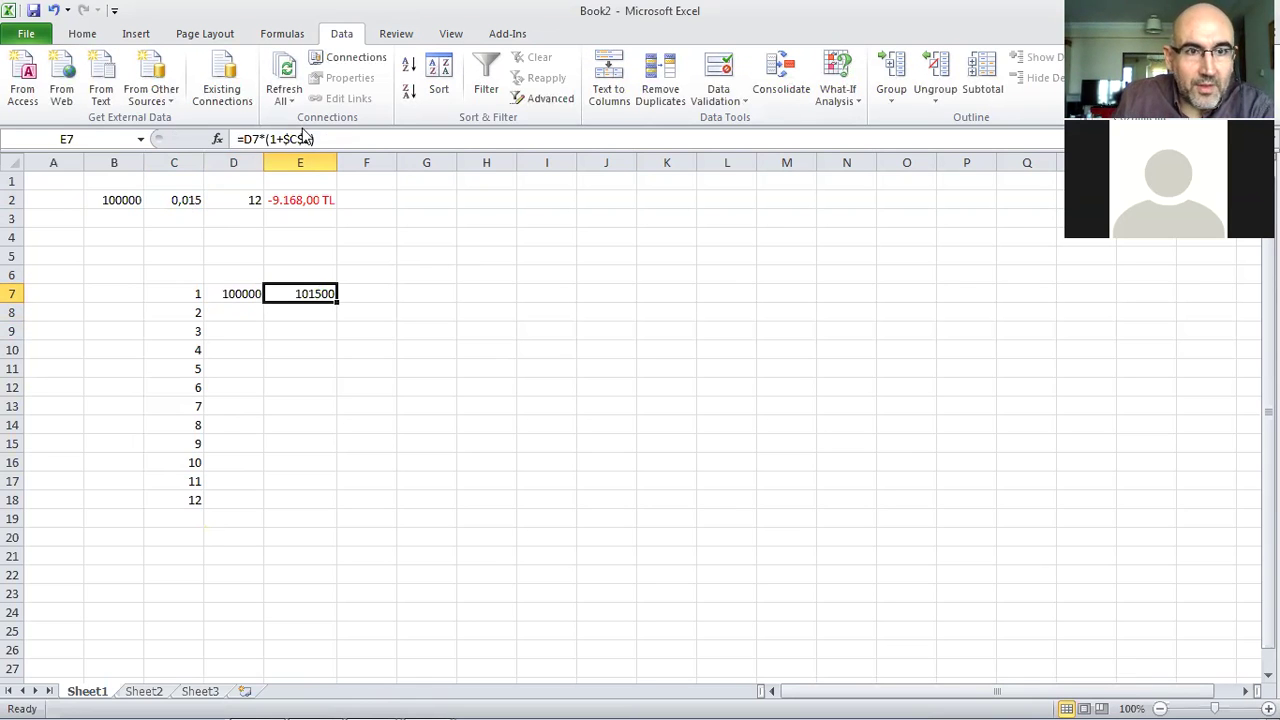
left_click(338, 138)
type("-")
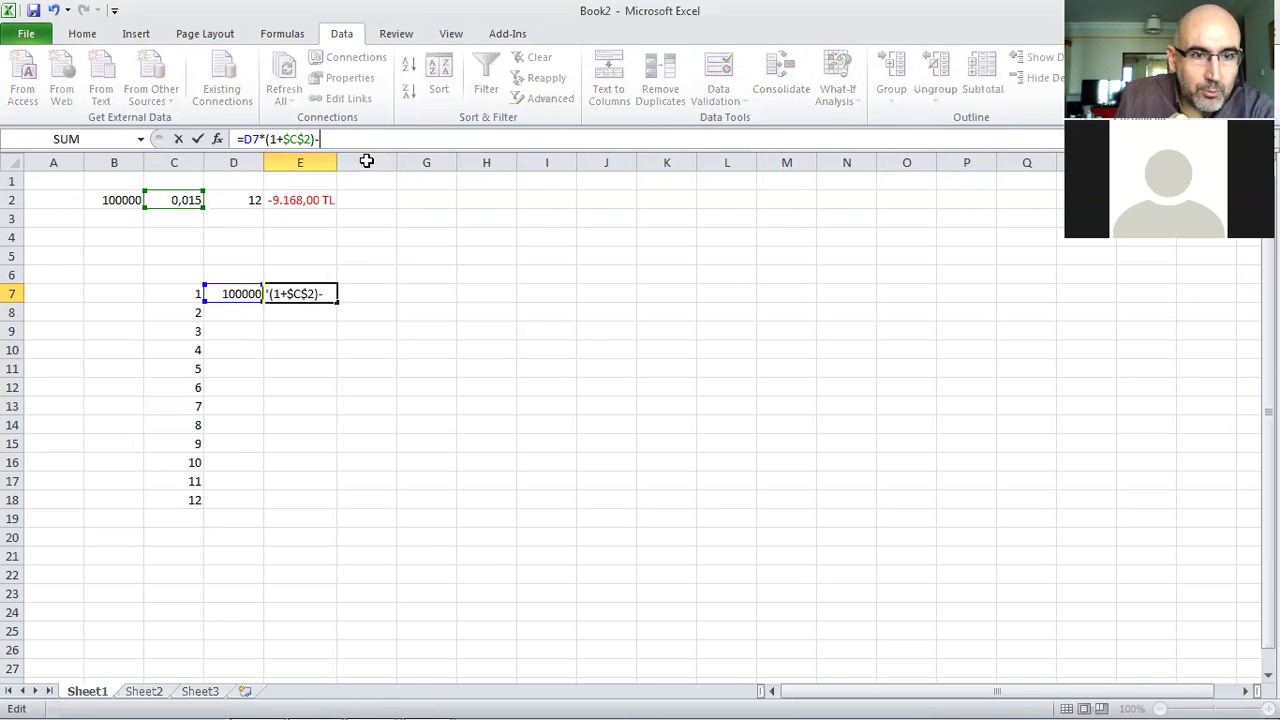
left_click(321, 269)
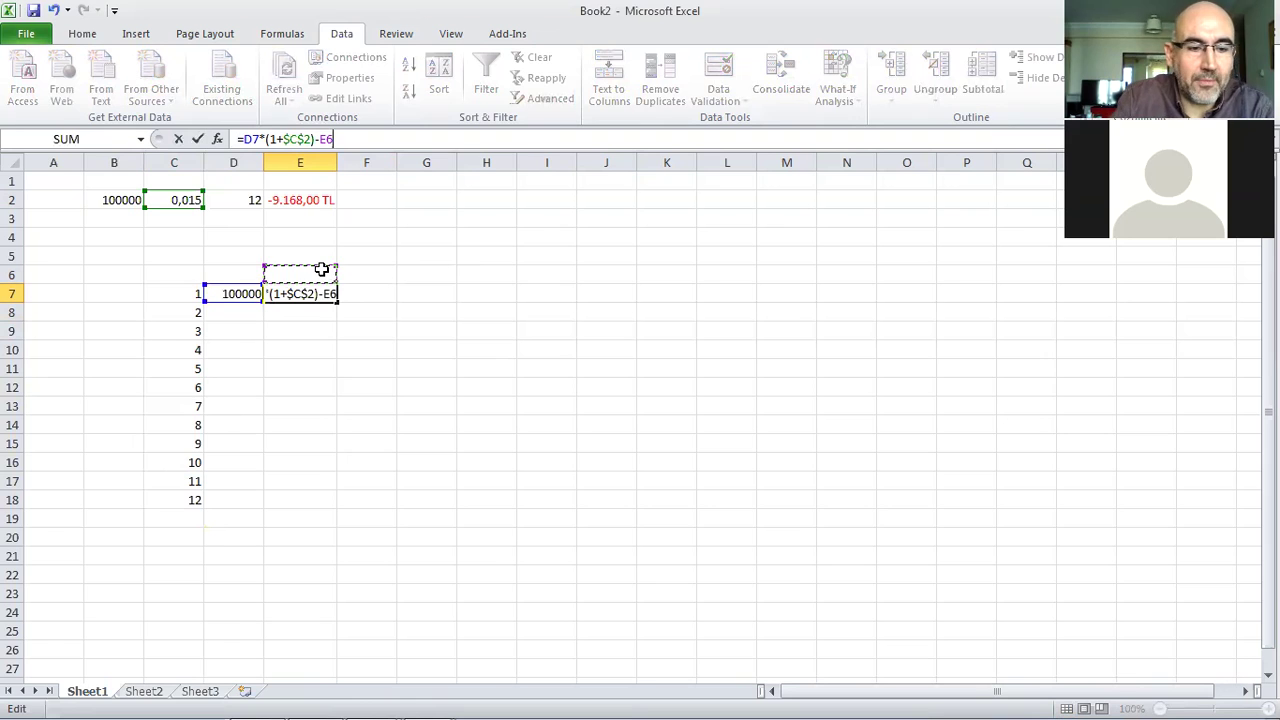
key("F4")
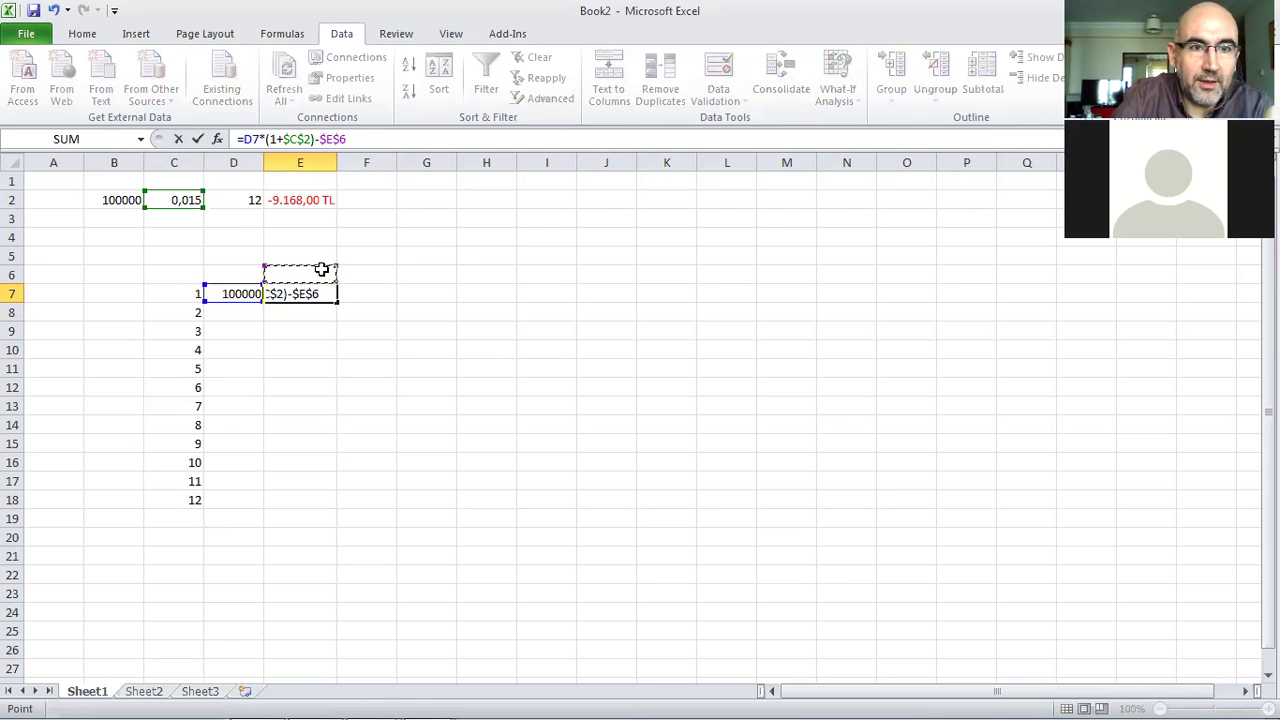
key("Return")
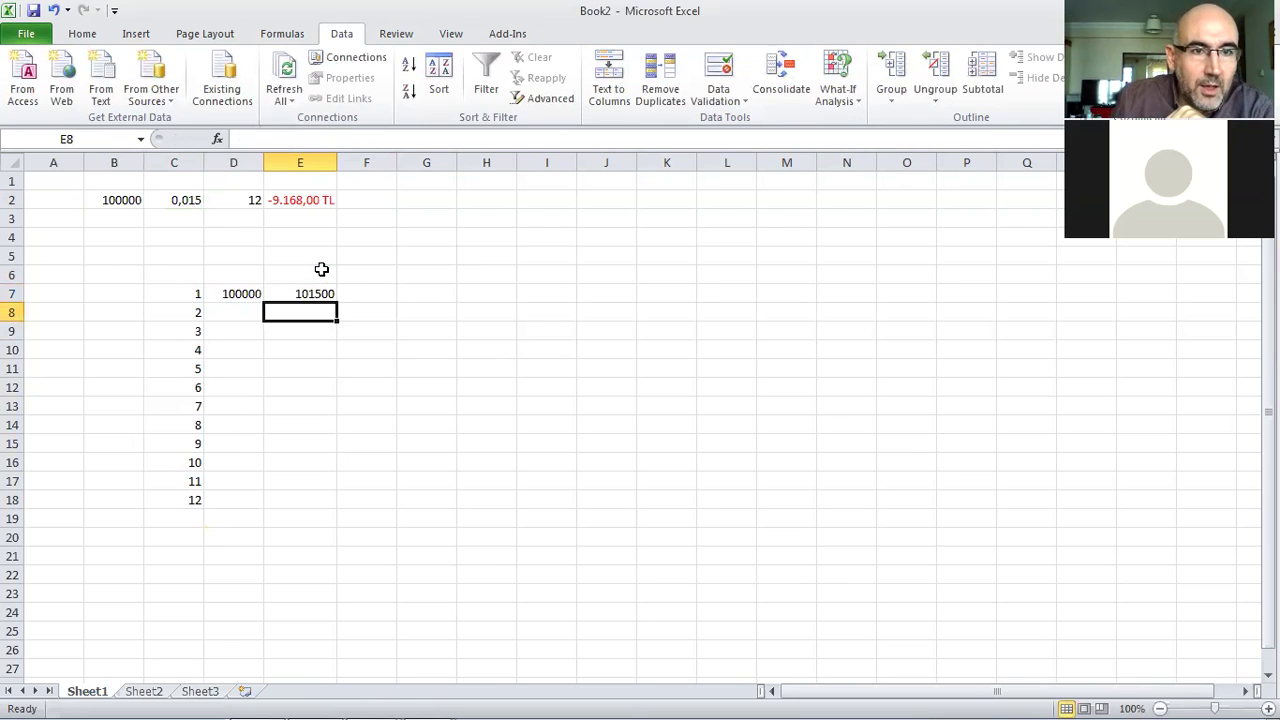
Step: Enter a trial monthly payment of 5000 in E6
left_click(321, 269)
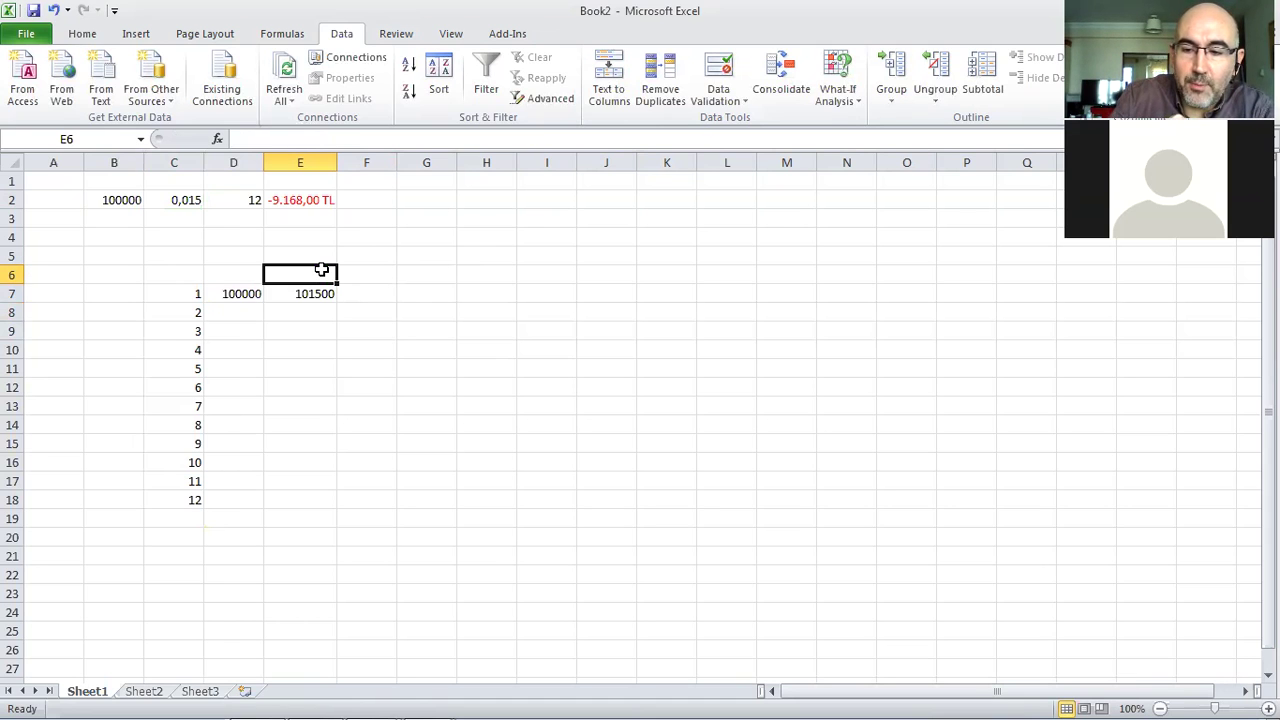
type("5000")
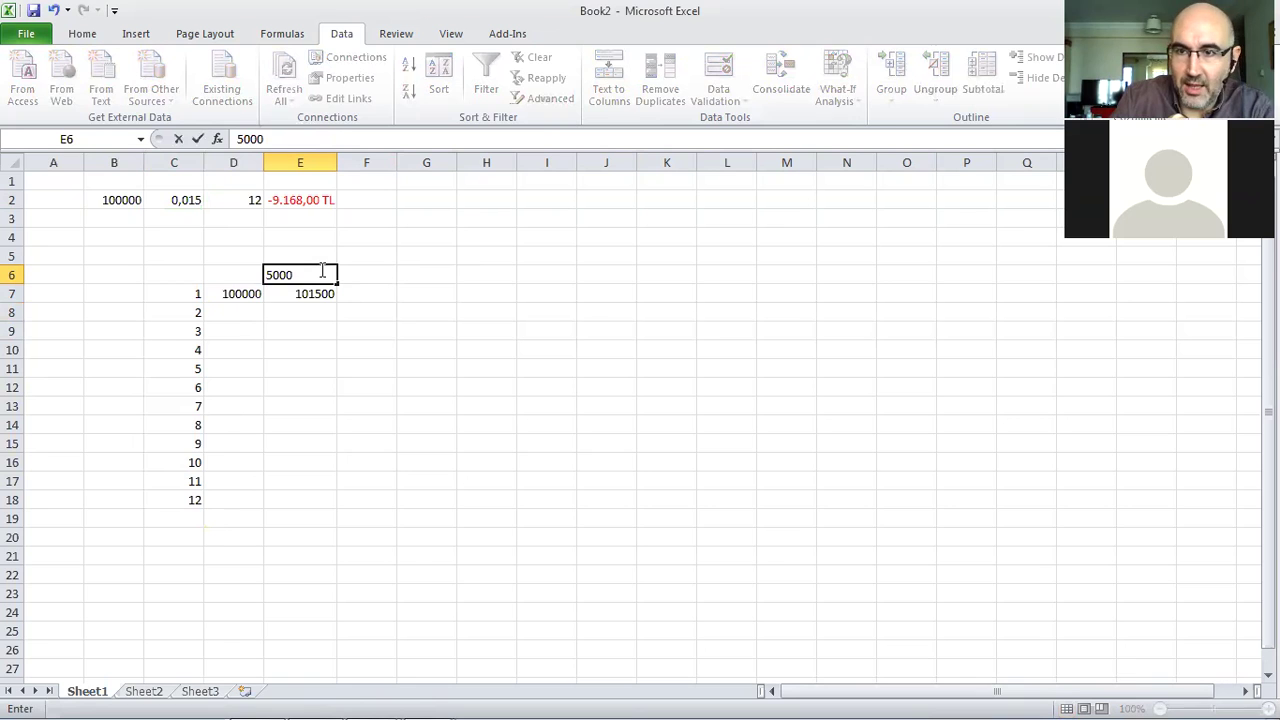
key("Return")
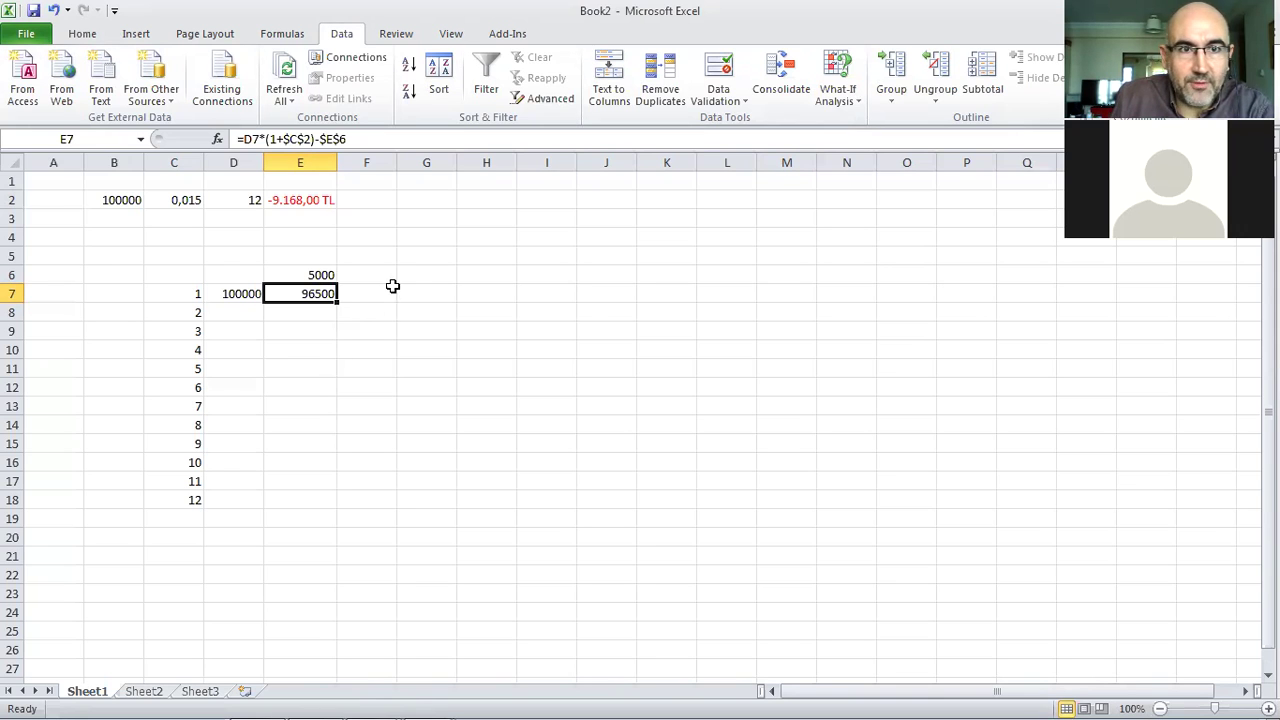
Step: Enter =E7*(1+$C$2)-$E$6 in E8 for the month-2 balance
left_click(315, 310)
type("=")
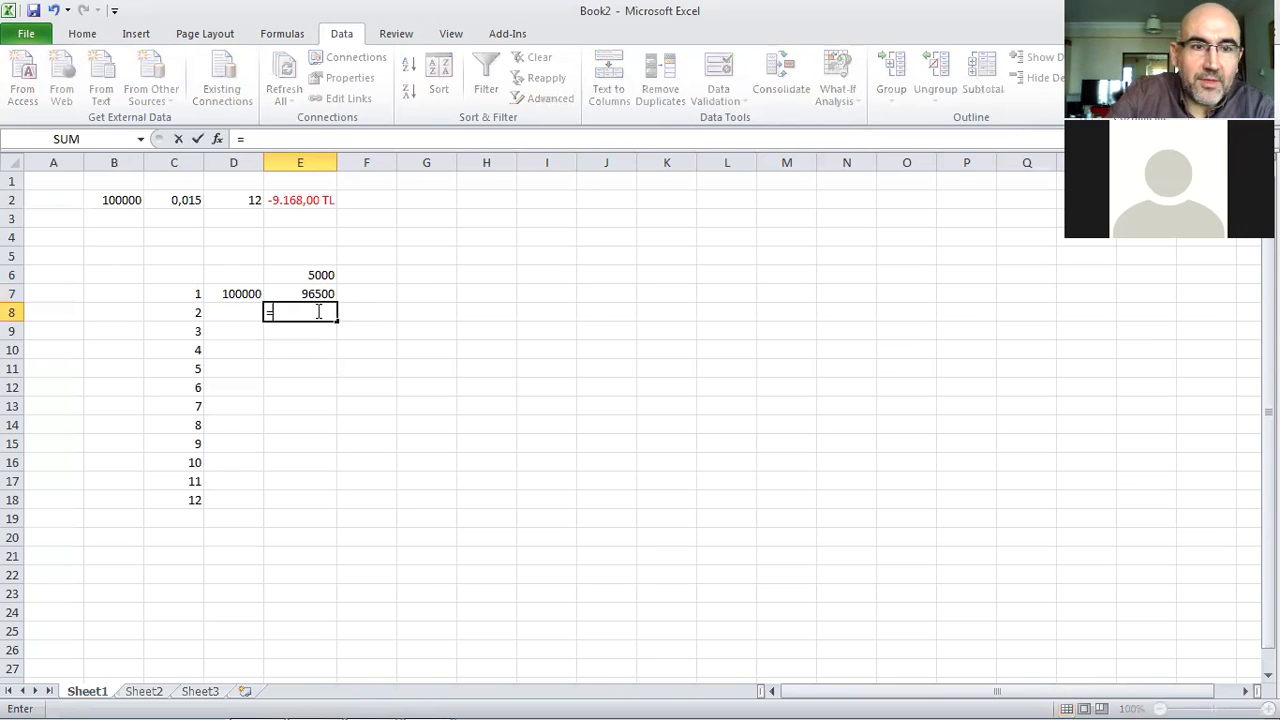
left_click(314, 290)
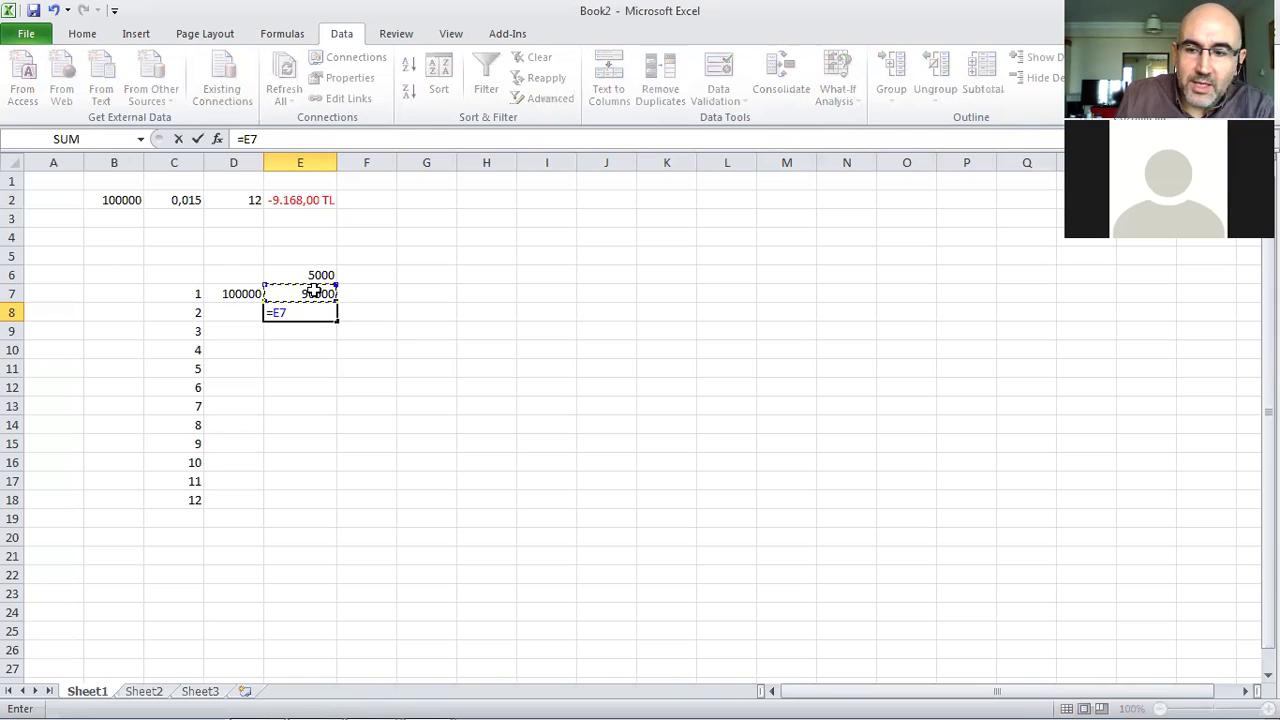
type("*")
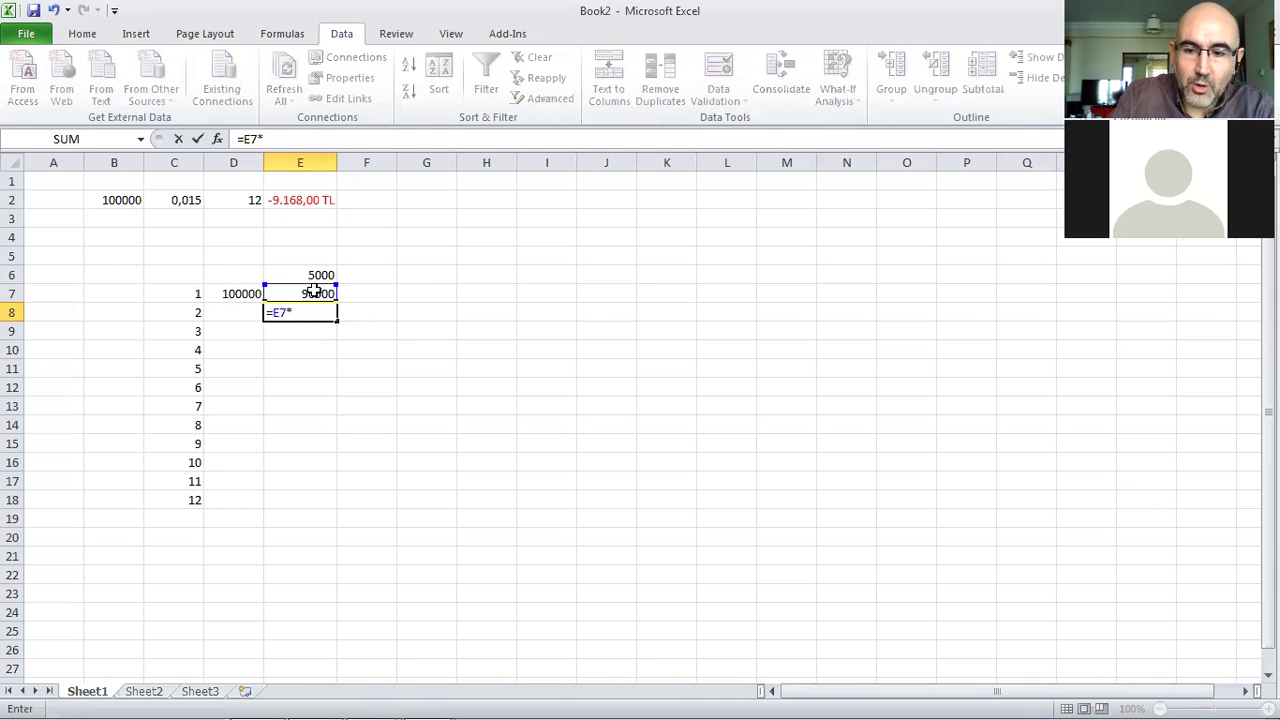
type("(1+")
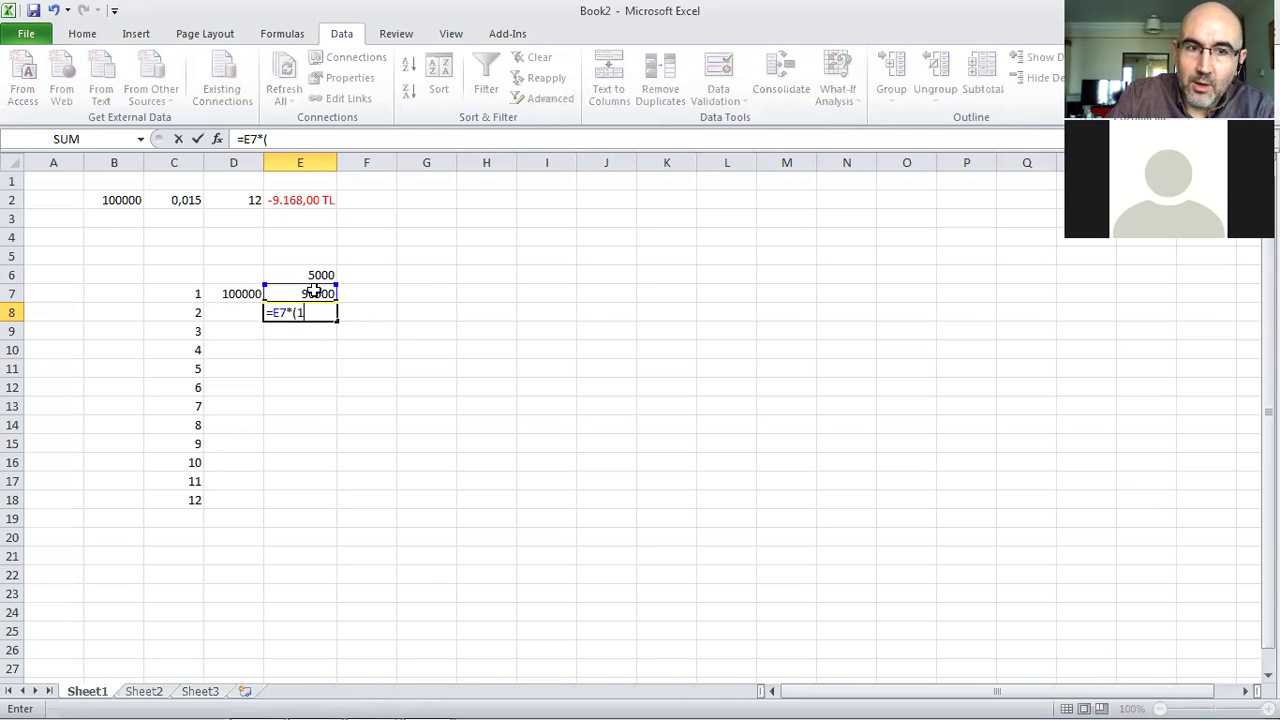
left_click(188, 197)
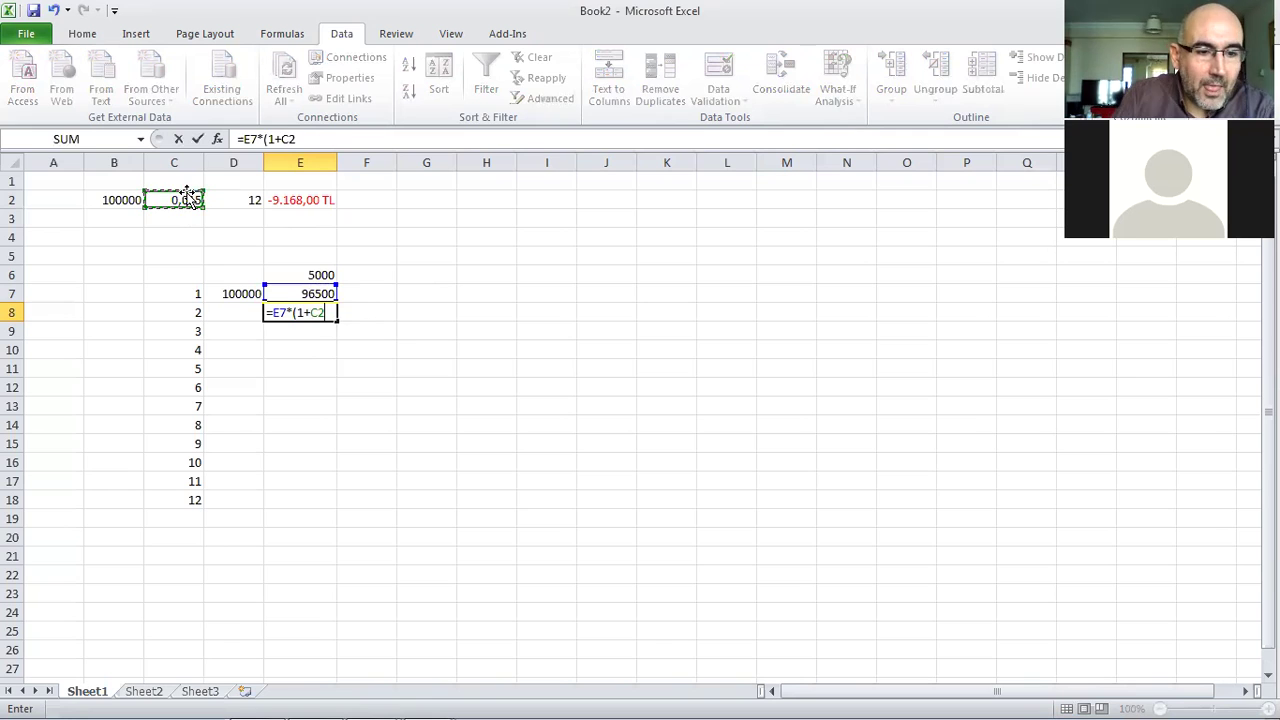
key("F4")
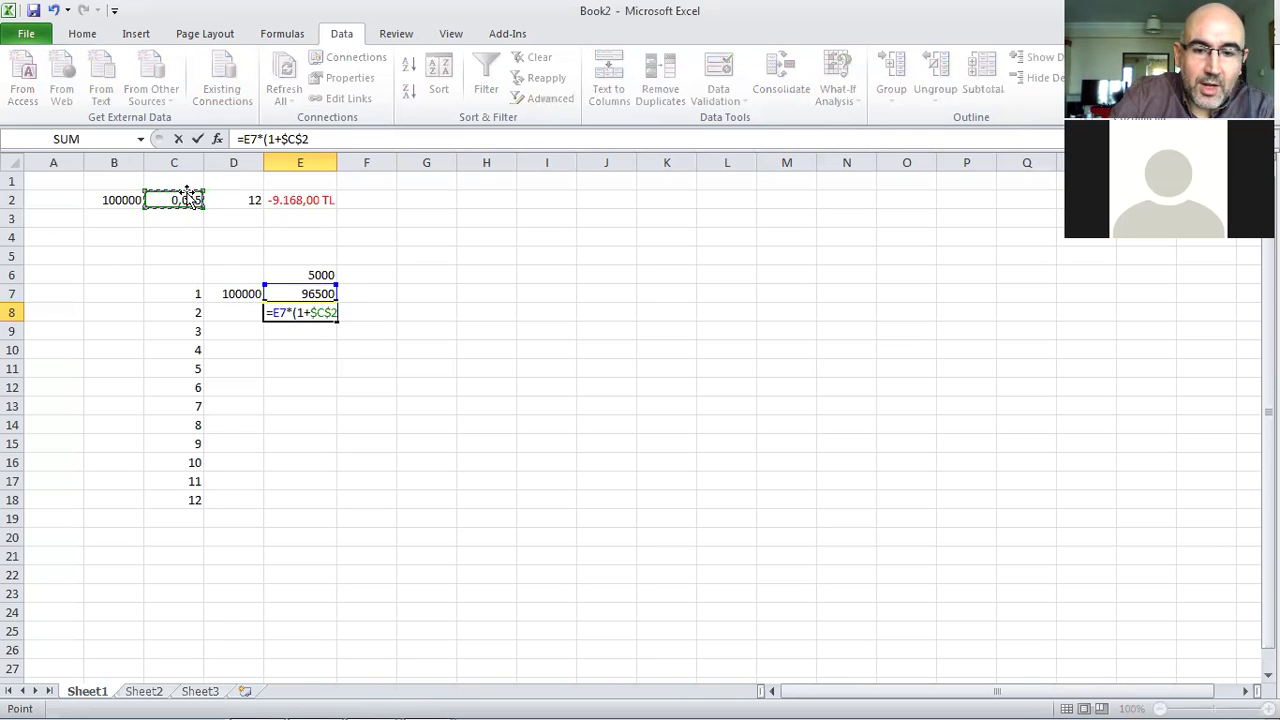
type(")-")
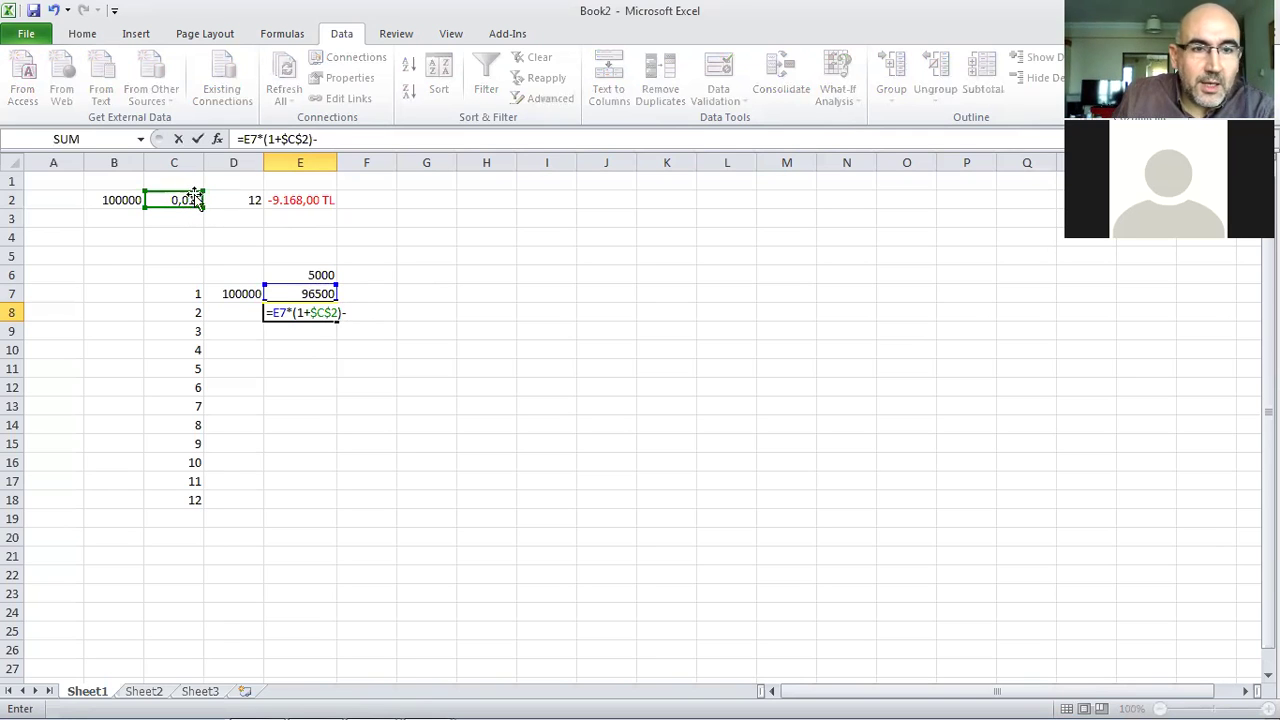
left_click(306, 275)
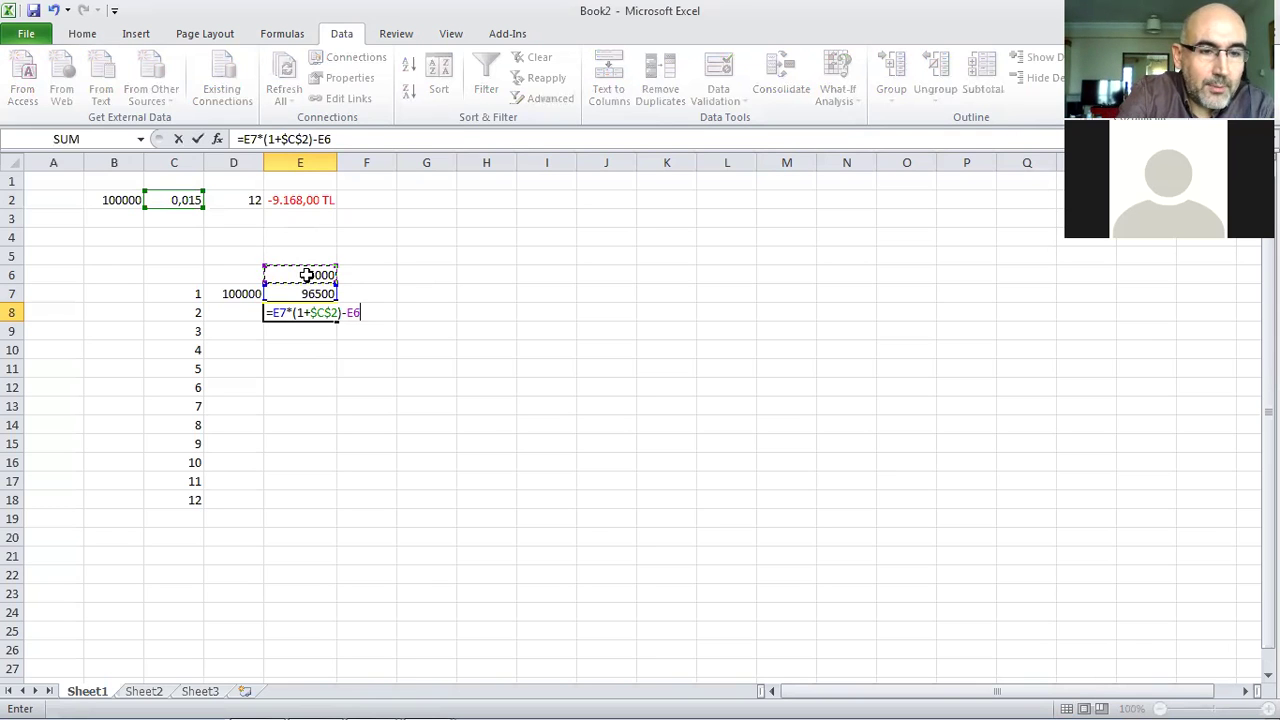
key("F4")
key("Return")
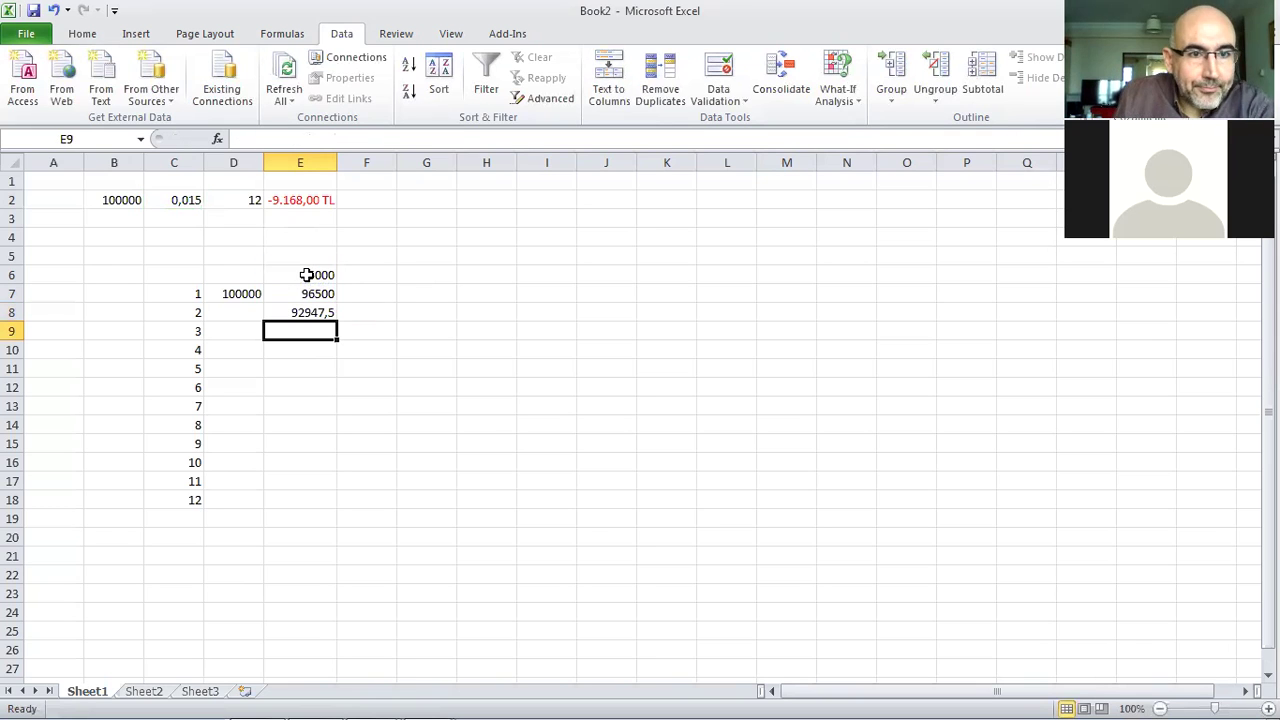
Step: Fill the balance formula down to E18, ending at 54355,76
left_click(316, 314)
left_click_drag(337, 321, 331, 504)
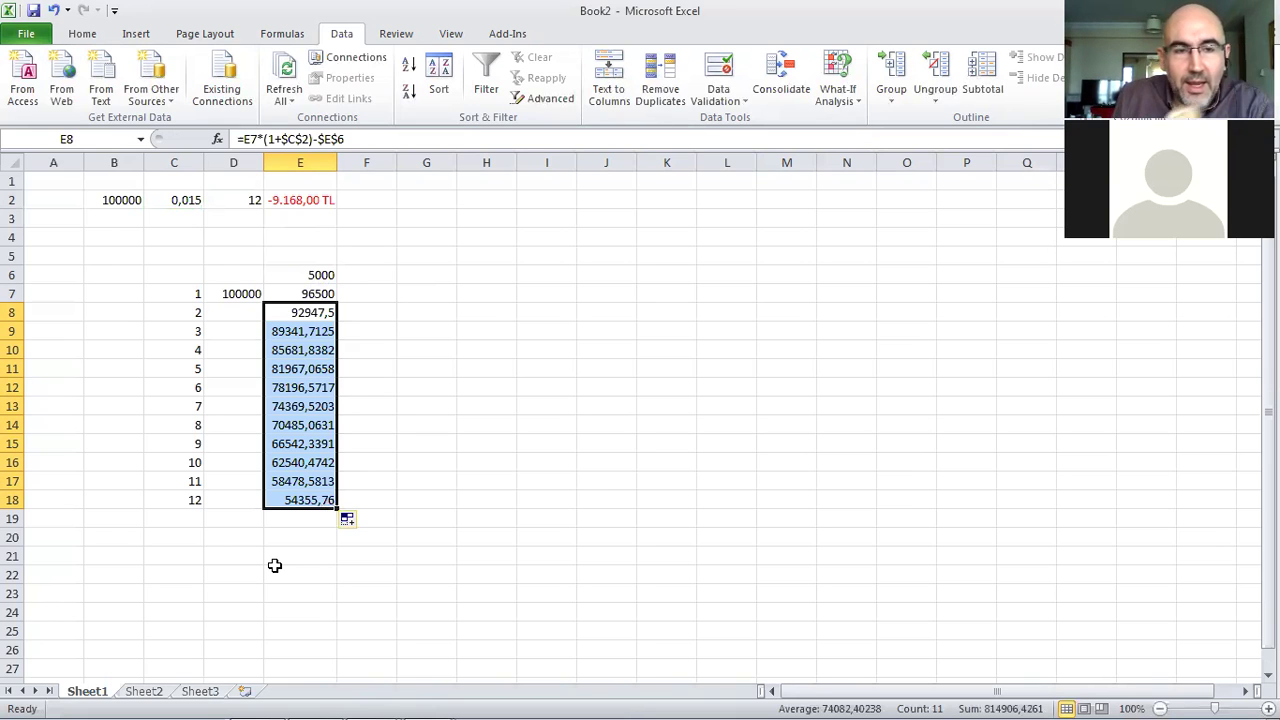
left_click(303, 502)
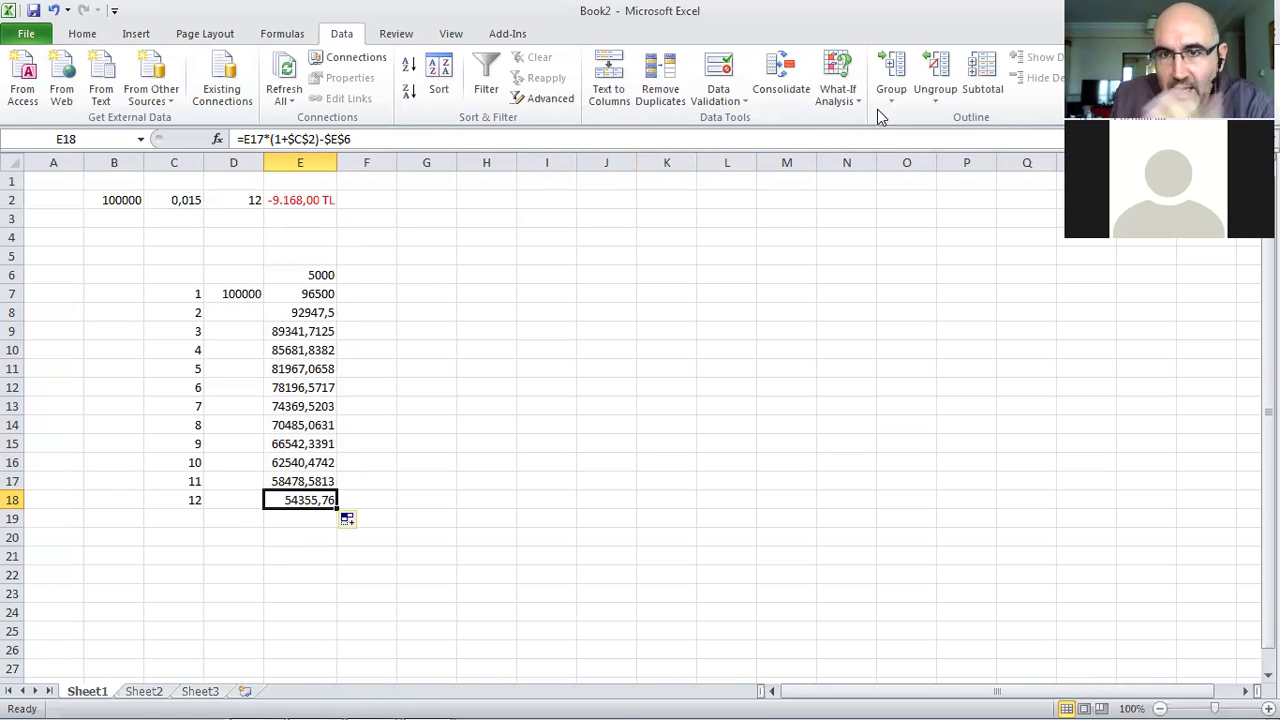
Step: Fill in Goal Seek: set cell E18, to value 0, by changing $E$6
left_click(845, 97)
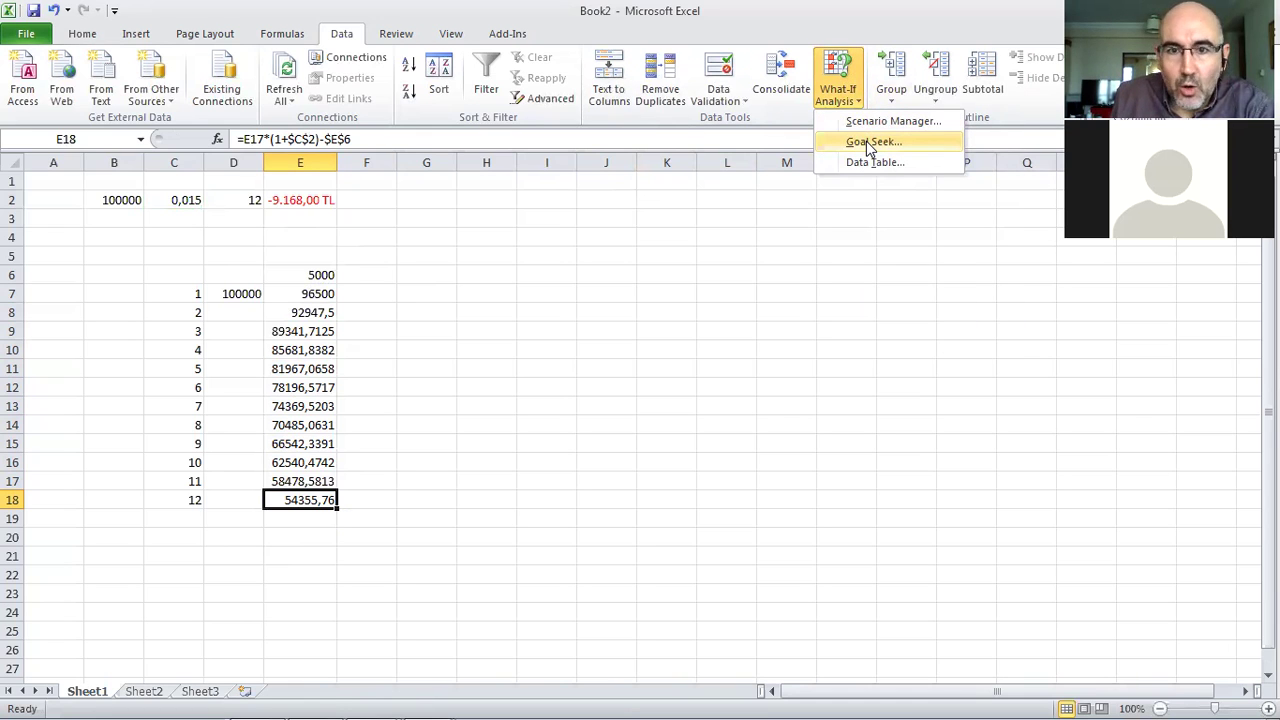
left_click(866, 141)
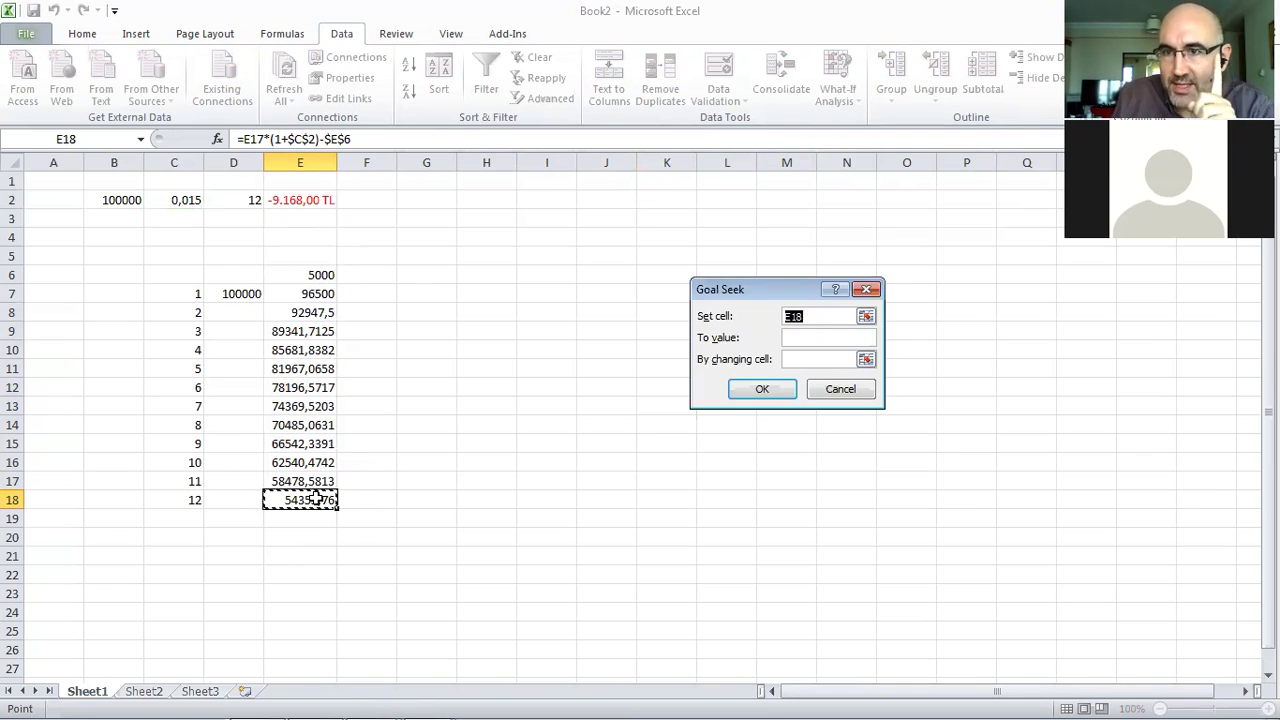
left_click(804, 338)
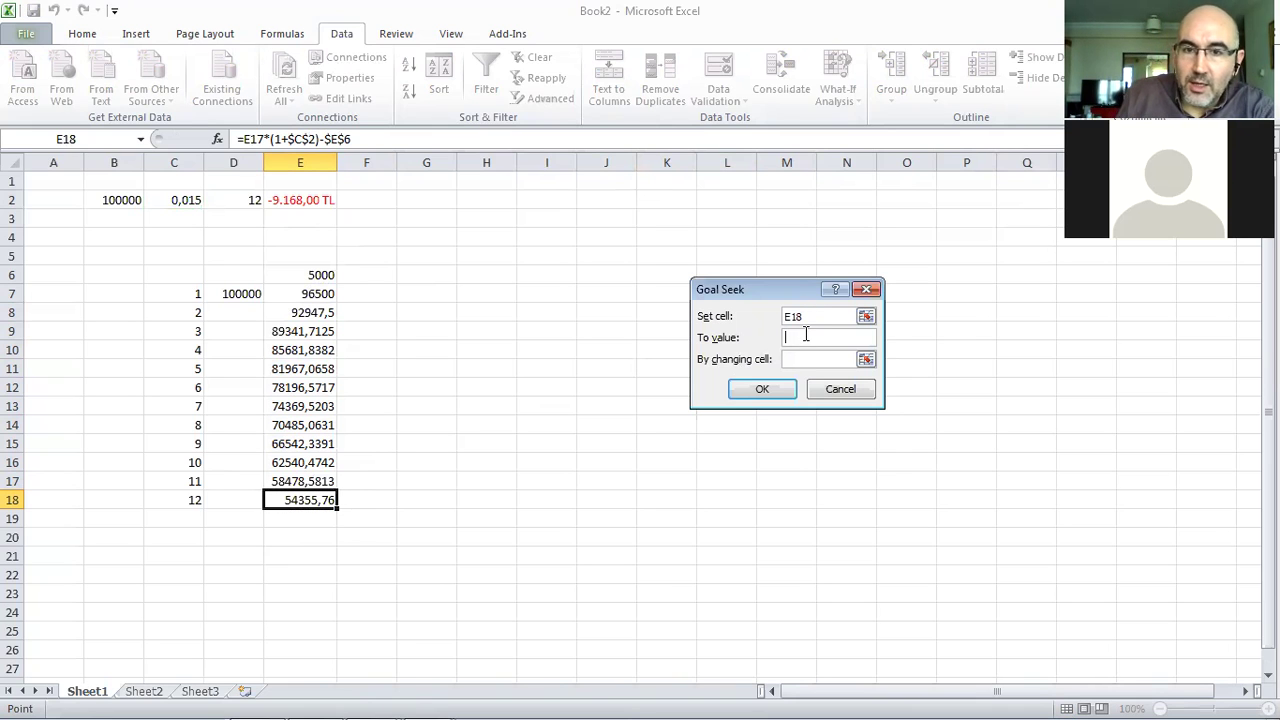
left_click(803, 360)
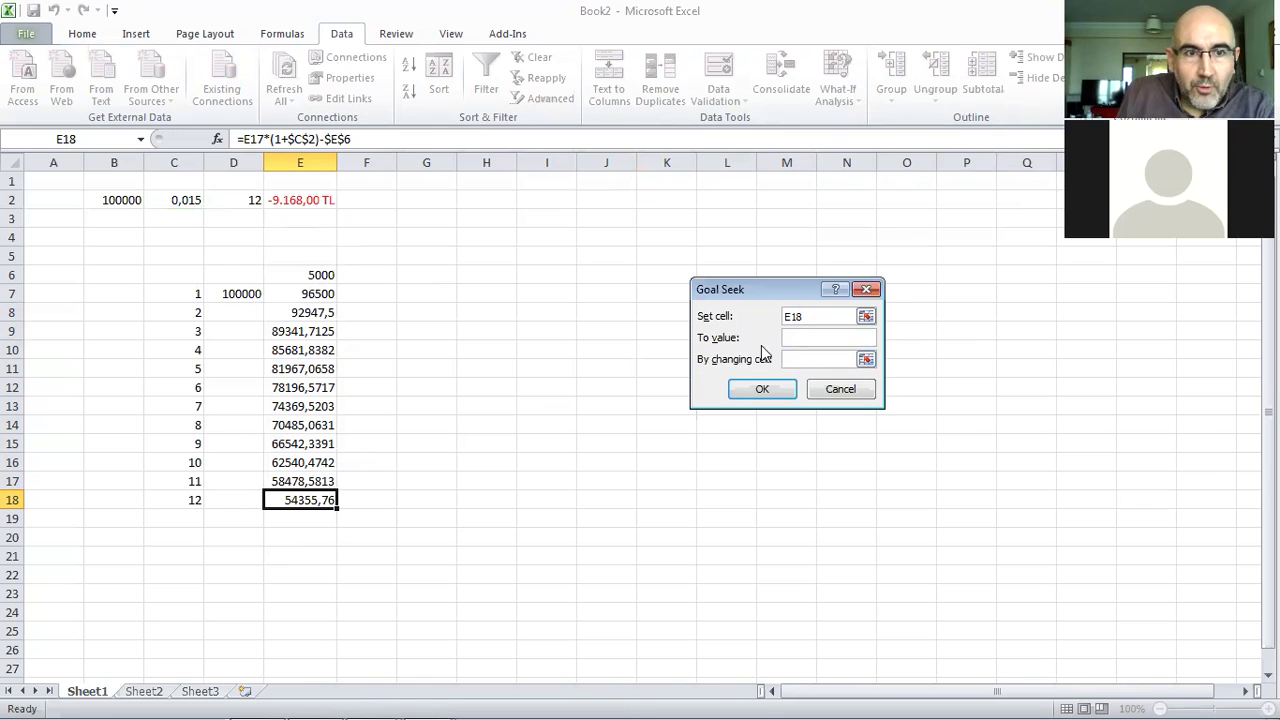
left_click(308, 274)
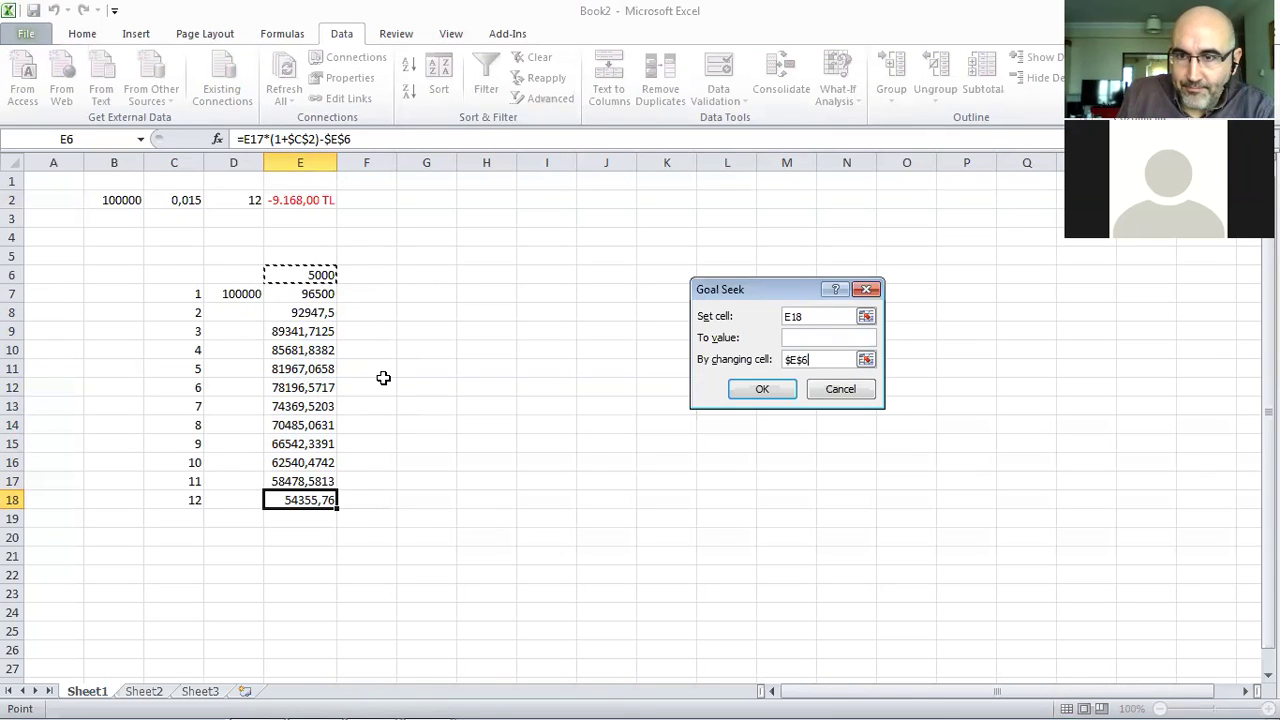
left_click(834, 336)
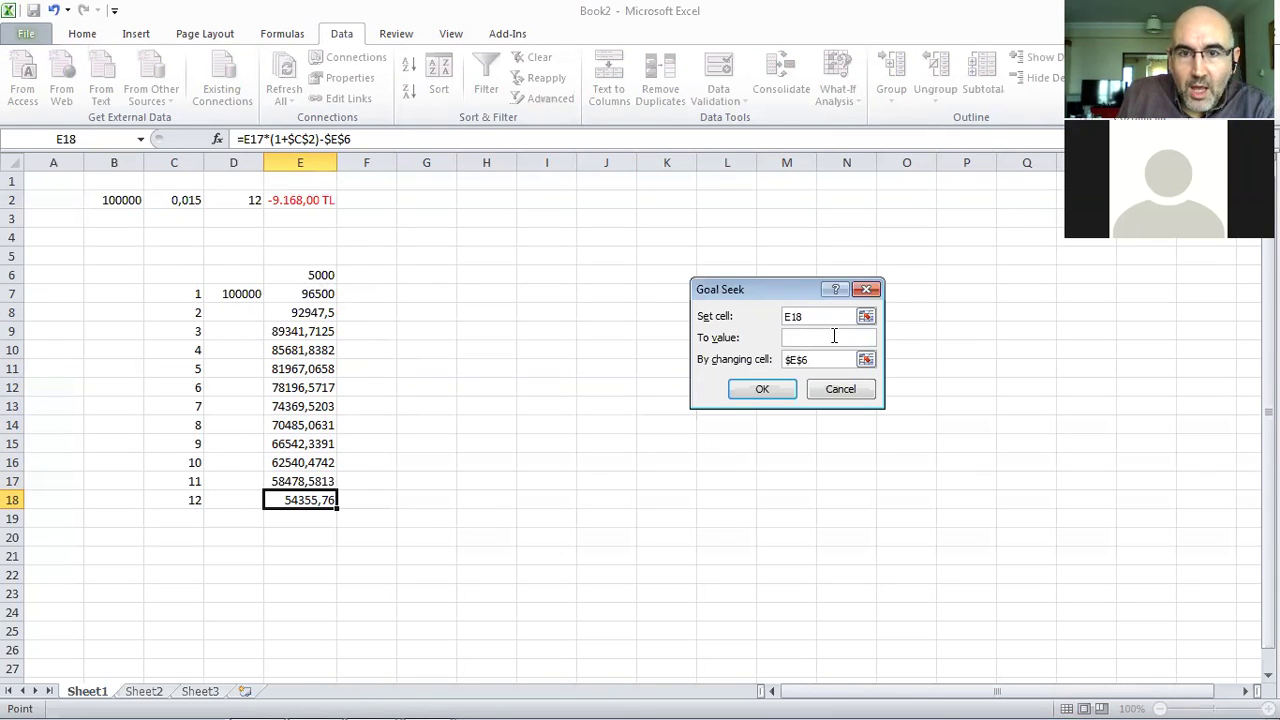
type("0")
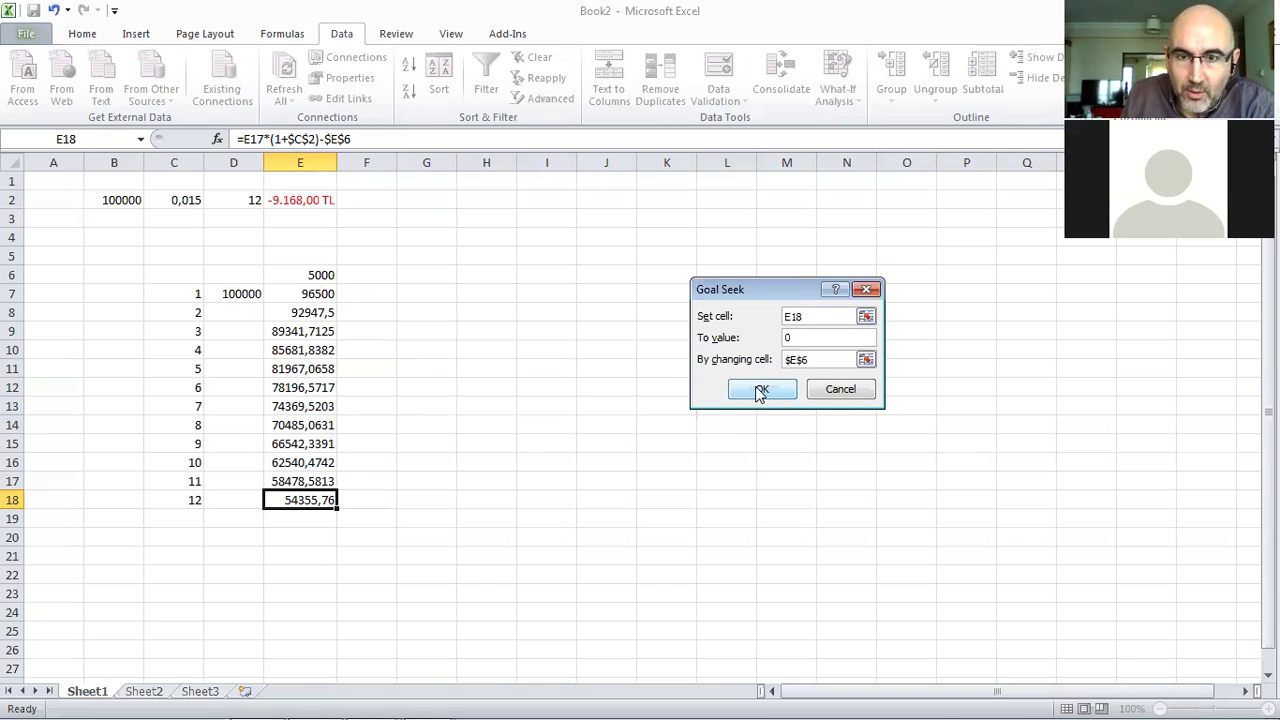
left_click(813, 360)
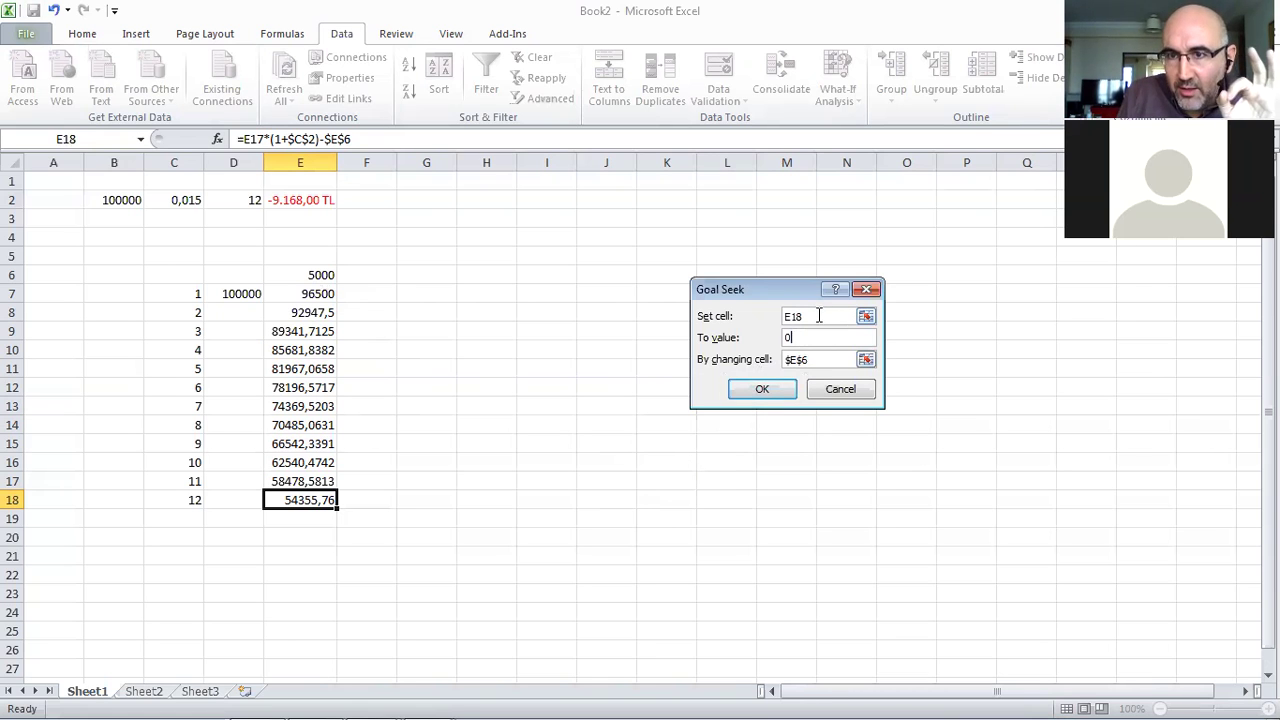
Step: Run Goal Seek so E6 becomes 9167,99929, and compare it with the PMT result in E2
left_click(762, 391)
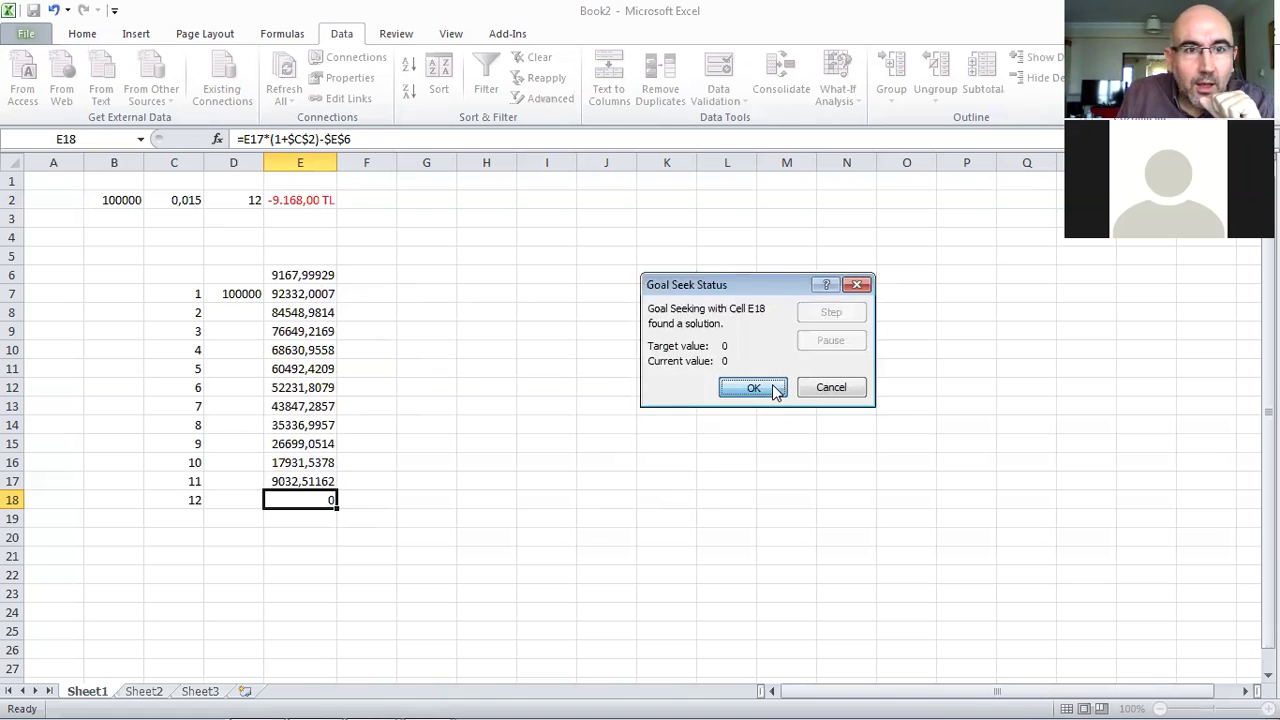
left_click(776, 391)
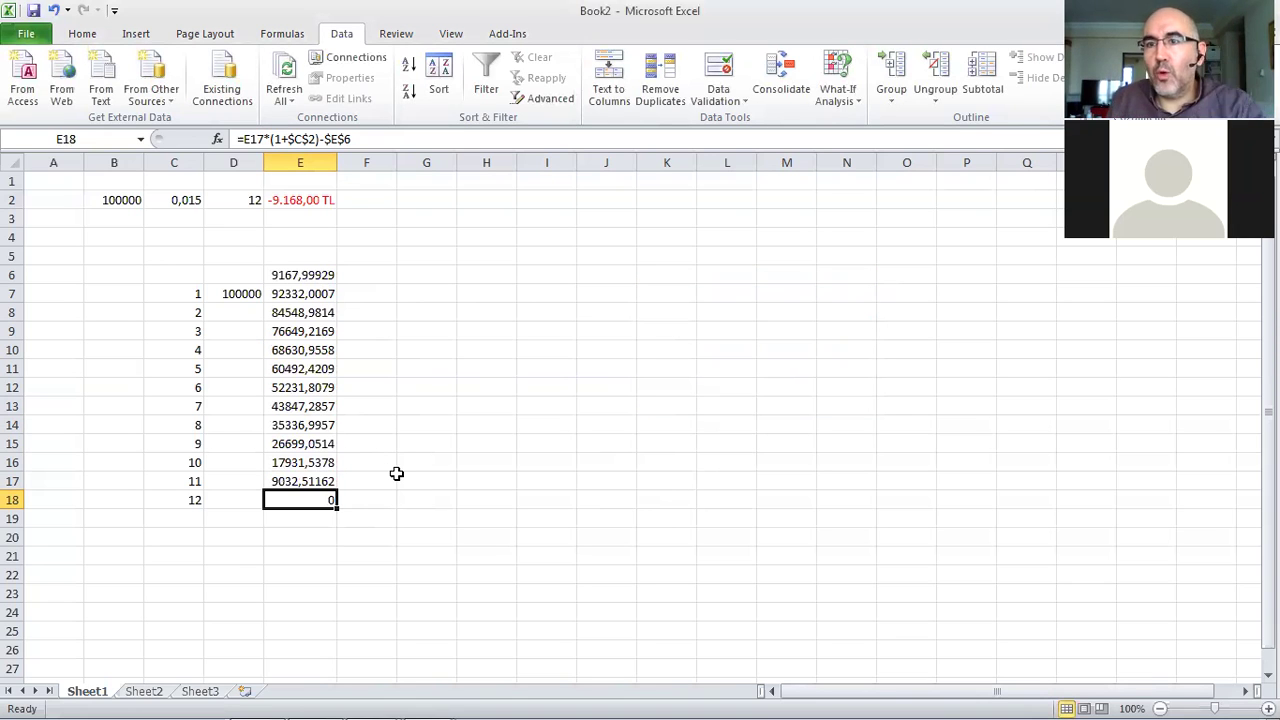
left_click(308, 272)
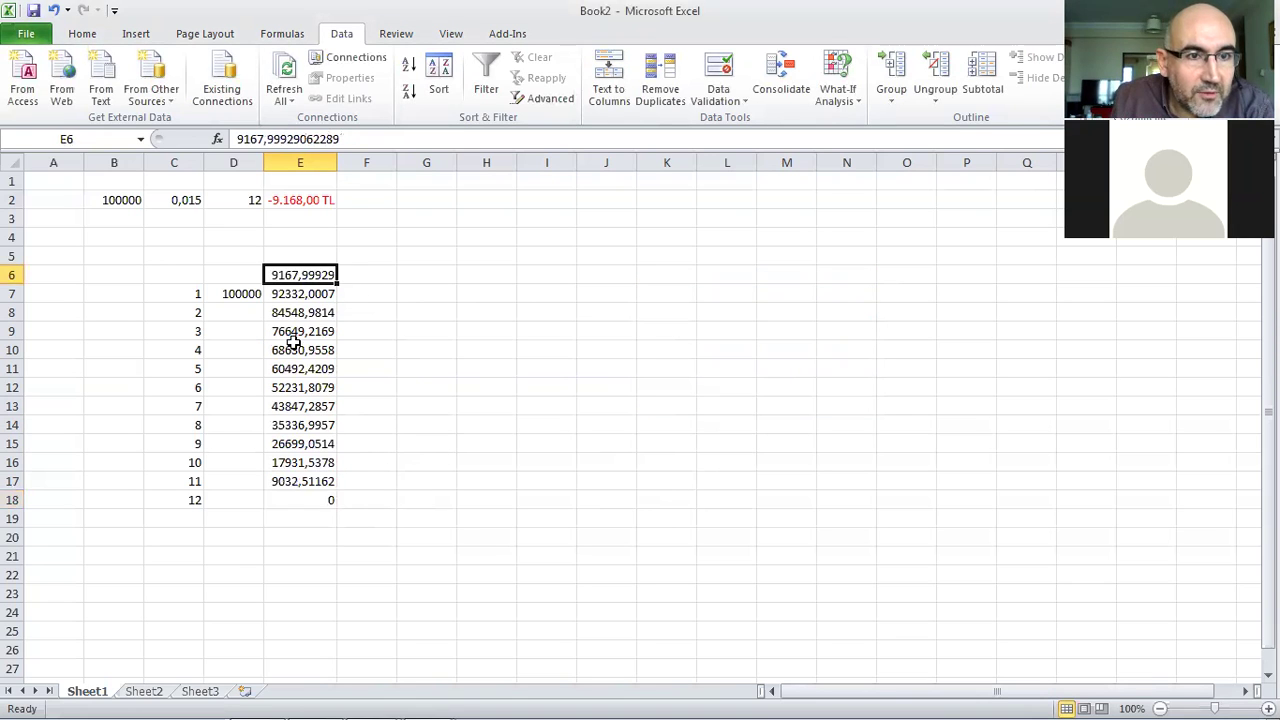
left_click(289, 198)
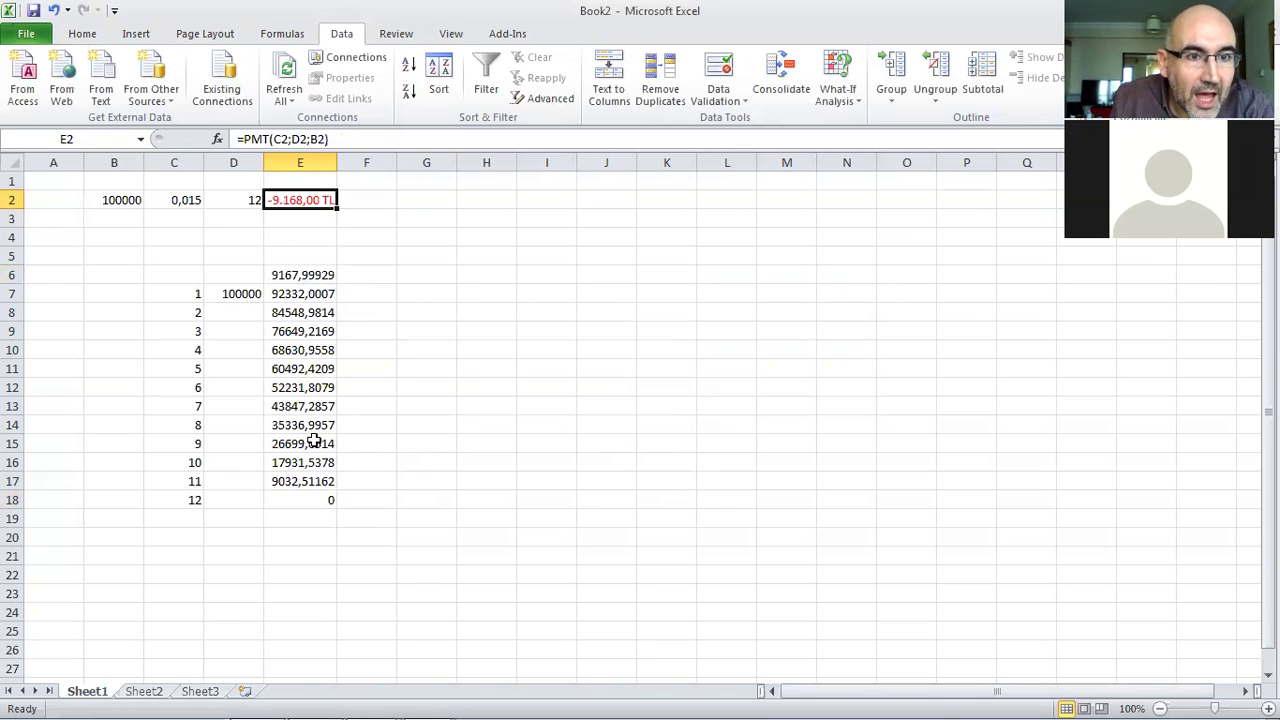